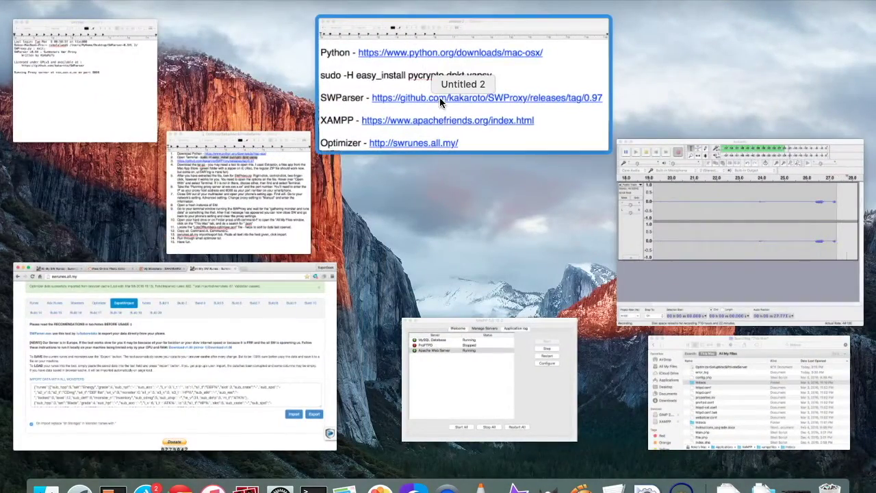
Open the Python downloads page for Mac OS X from its link in the Untitled 2 notes document.
click(441, 103)
click(384, 78)
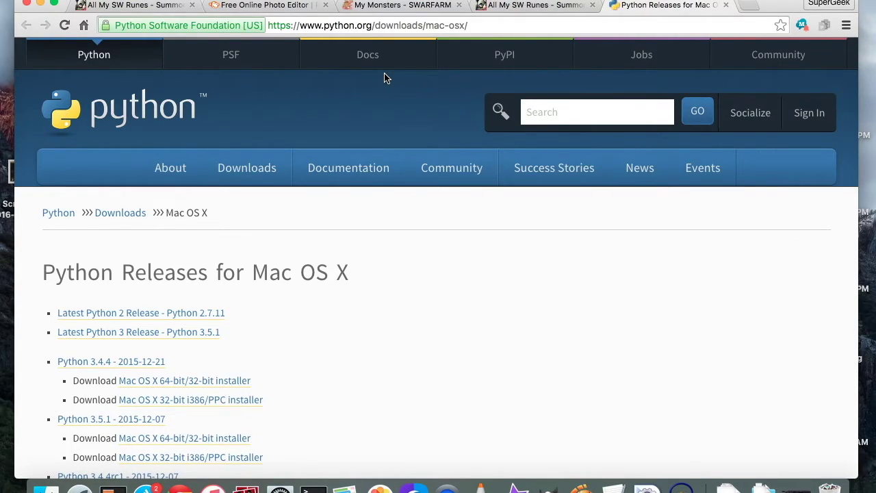
Examine the Export/Import and Optimizer sections of the All My SW Runes site.
click(527, 7)
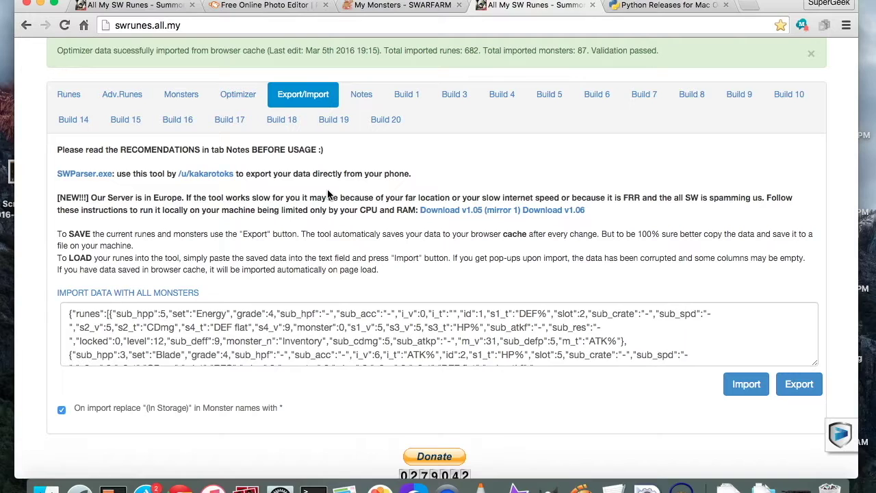
scroll(361, 157, up, 3)
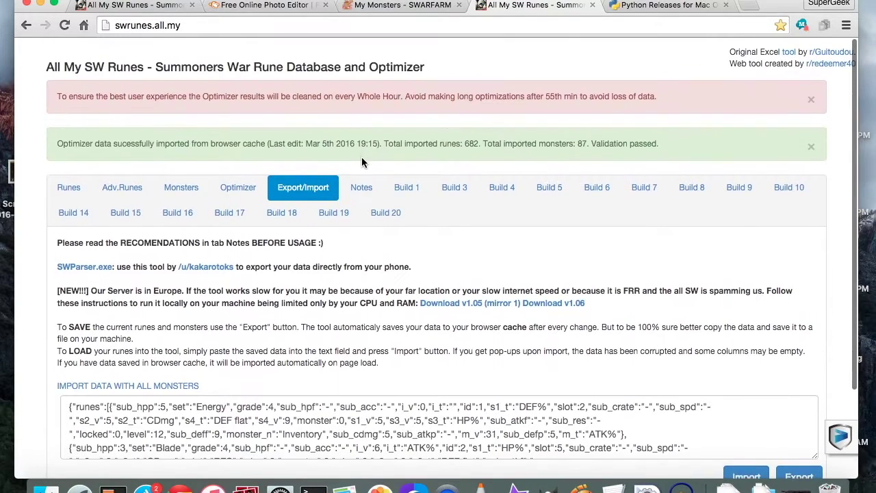
scroll(362, 156, down, 3)
scroll(361, 162, up, 1)
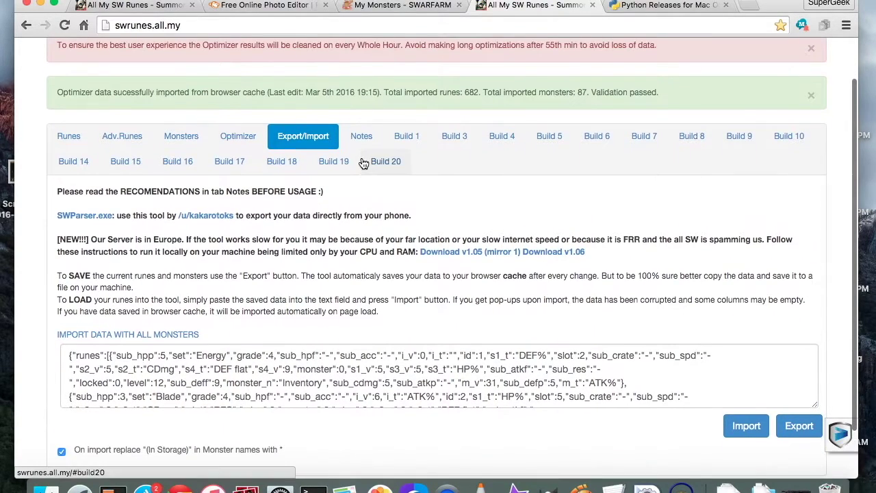
click(249, 140)
scroll(361, 314, down, 4)
scroll(362, 319, down, 2)
scroll(362, 319, up, 10)
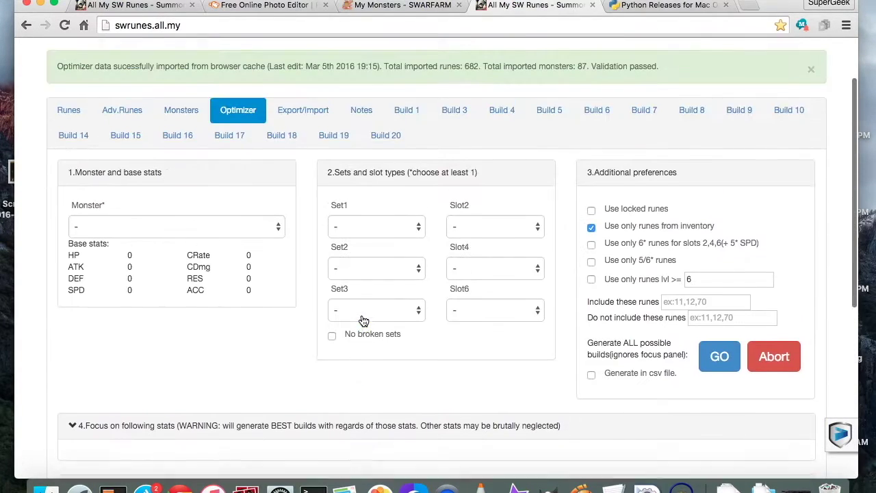
Review the Build 1 rune build for Beth, including its set bonuses, monster stats and equipped runes.
click(398, 159)
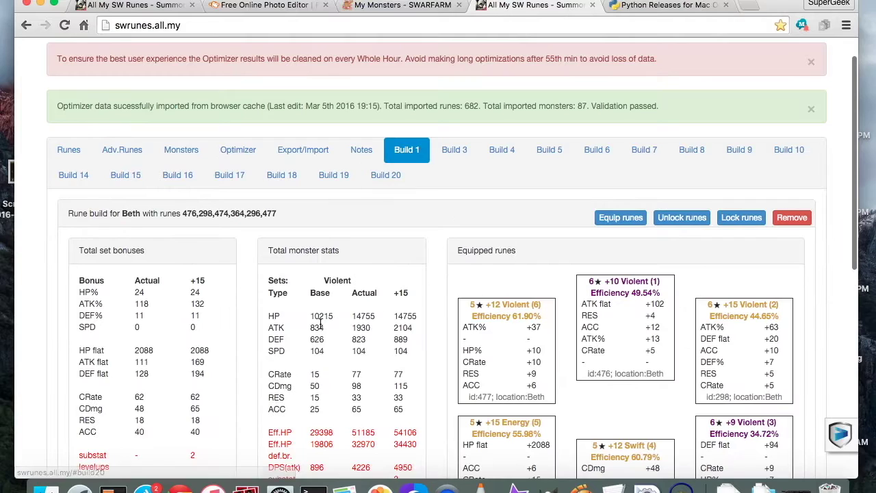
scroll(319, 327, down, 3)
scroll(319, 322, down, 6)
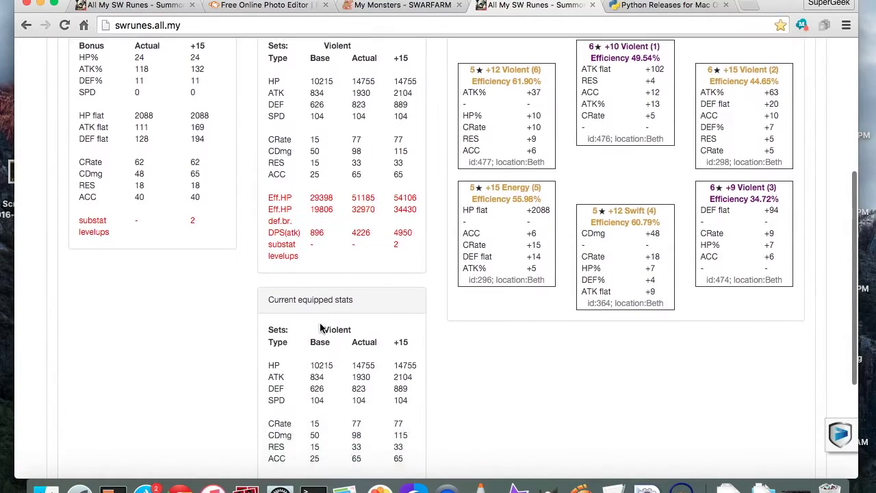
scroll(320, 322, down, 4)
scroll(319, 323, up, 9)
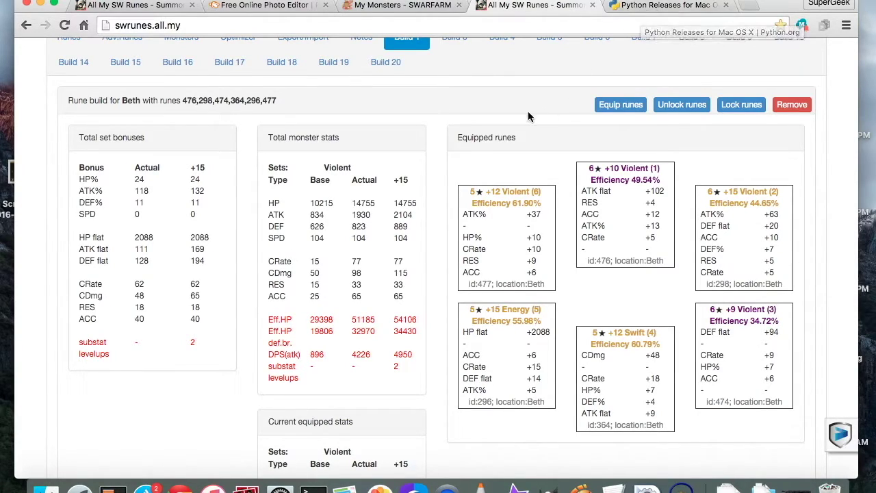
Return to the Python Releases for Mac OS X page and view its list of installers.
click(661, 11)
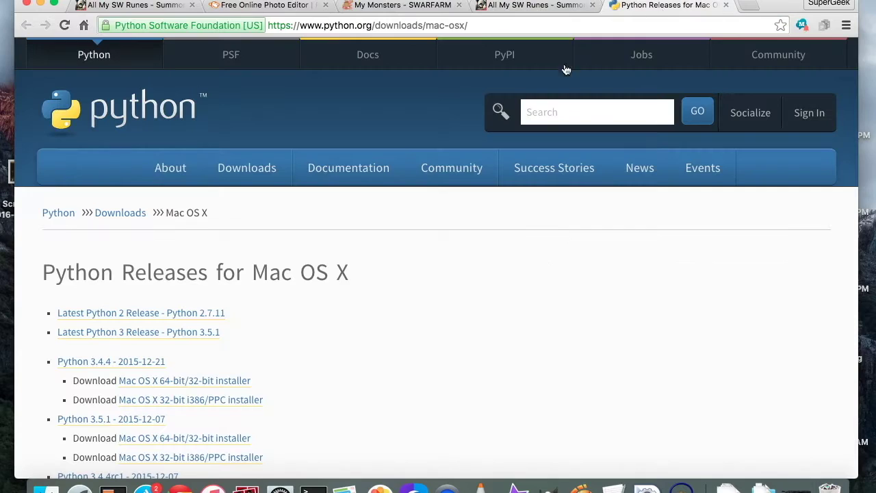
scroll(314, 332, down, 3)
scroll(314, 331, down, 2)
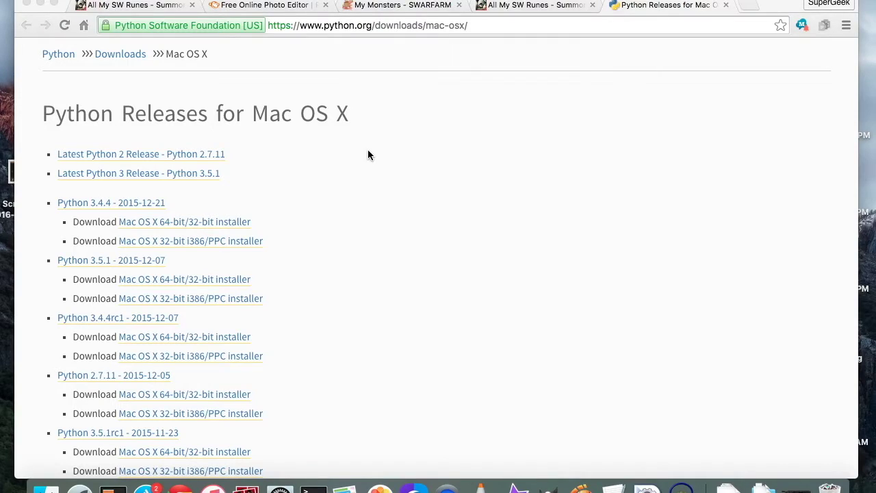
key(super+space)
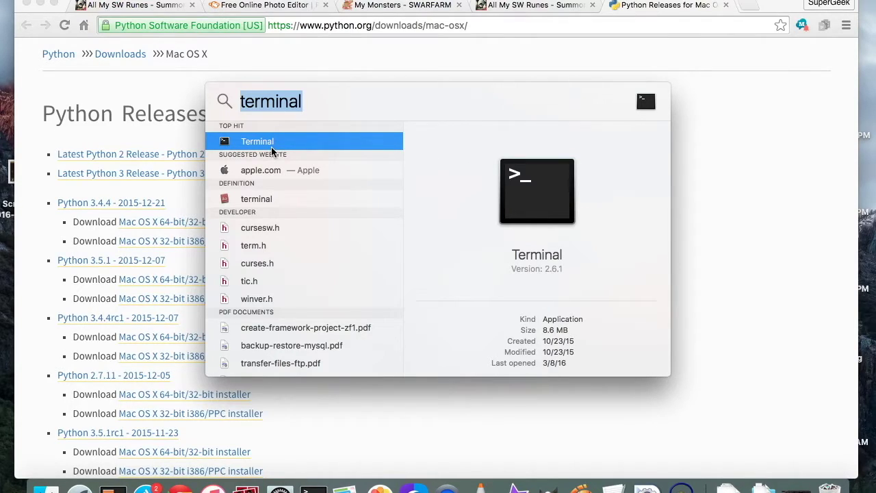
click(758, 193)
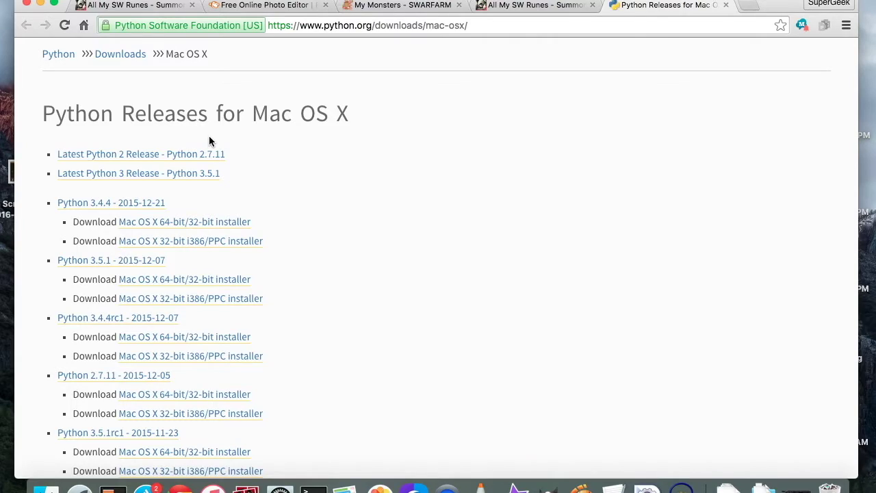
key(ctrl+Up)
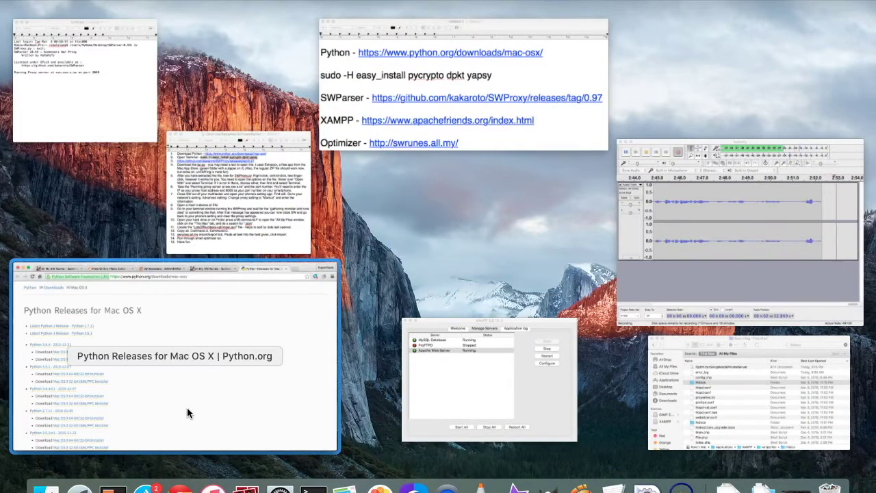
click(265, 370)
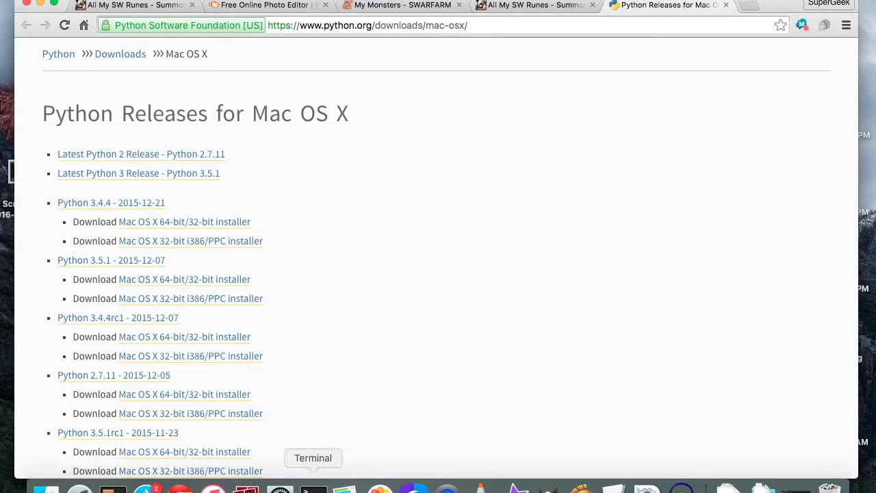
Quit the running Terminal application.
right_click(313, 487)
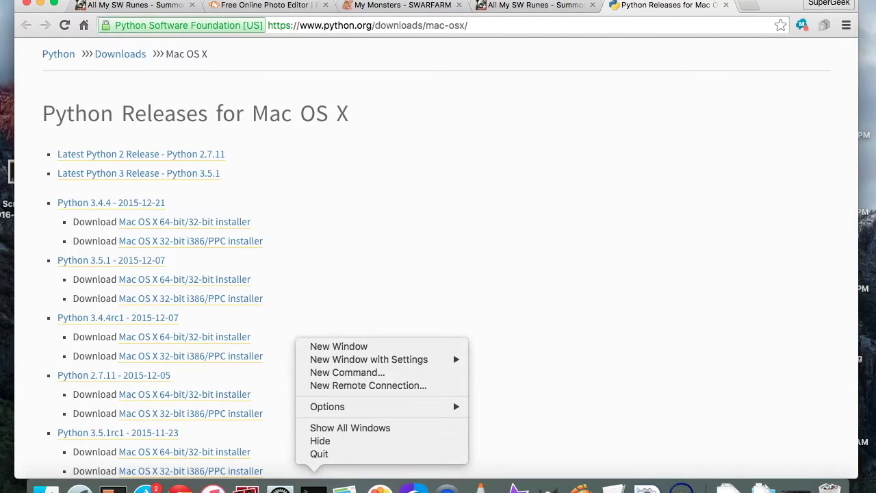
click(321, 454)
Copy the command "sudo -H easy_install pycrypto dpkt yapsy" from the Untitled 2 notes document.
key(ctrl+Up)
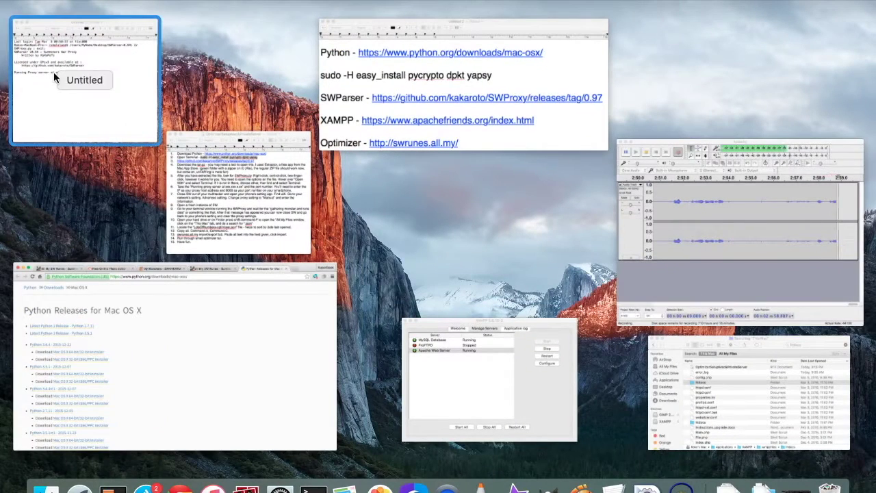
click(385, 81)
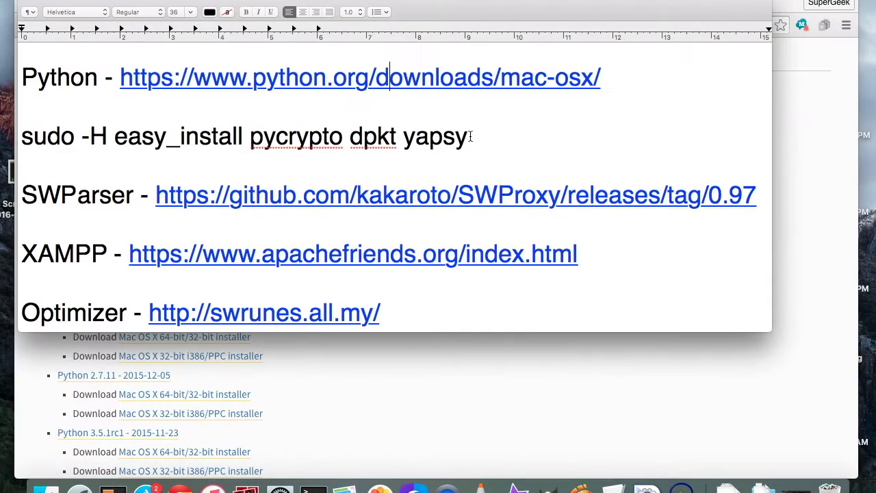
drag(472, 138, 24, 139)
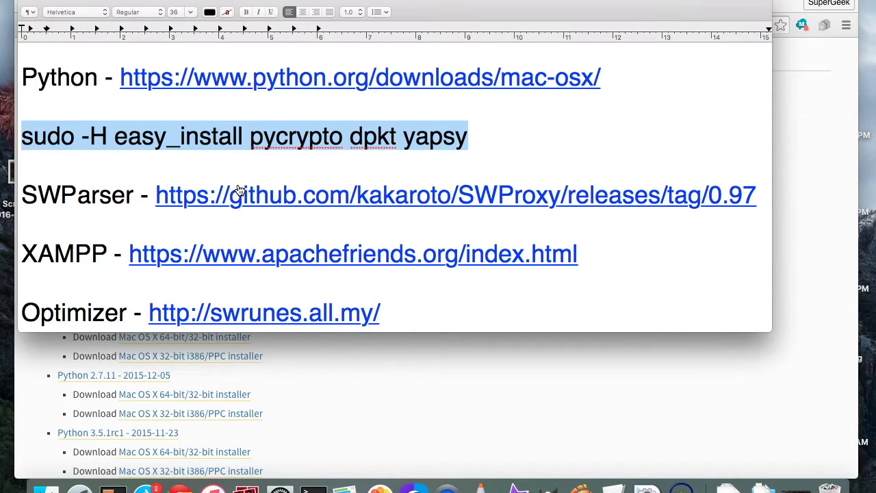
right_click(247, 135)
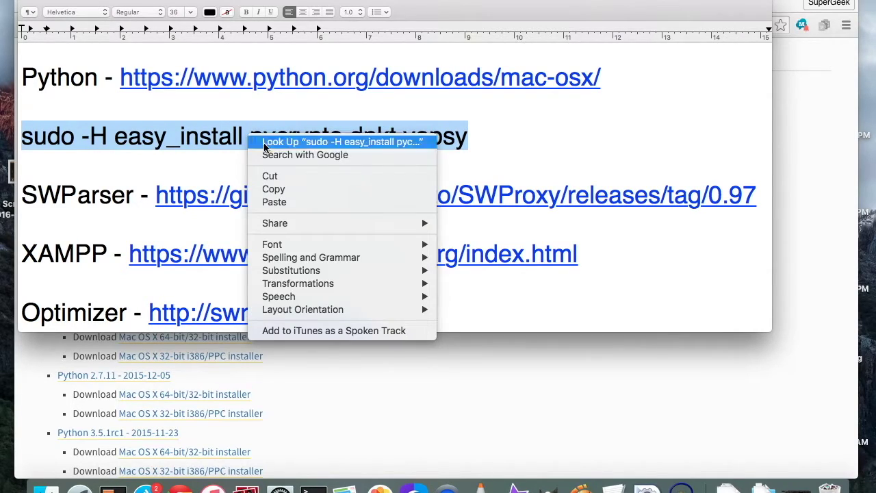
click(274, 190)
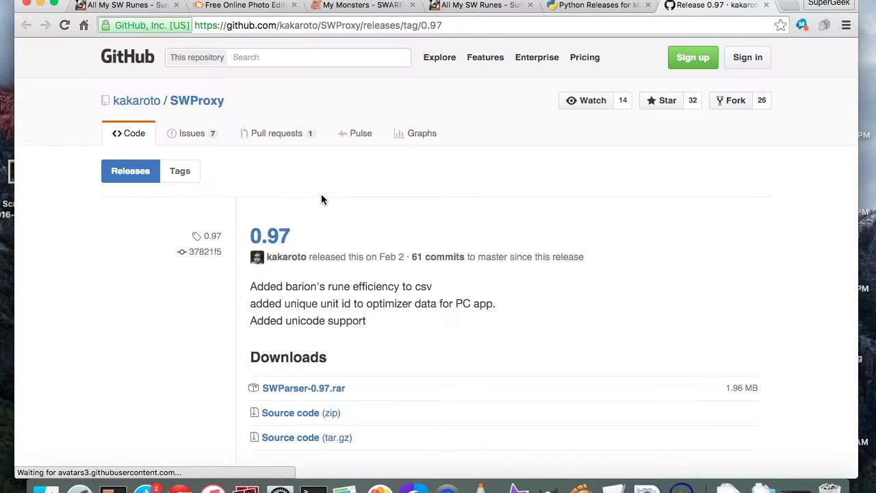
Download the SWProxy 0.97 source code as tar.gz from the GitHub release page and open the downloaded archive.
scroll(407, 256, down, 3)
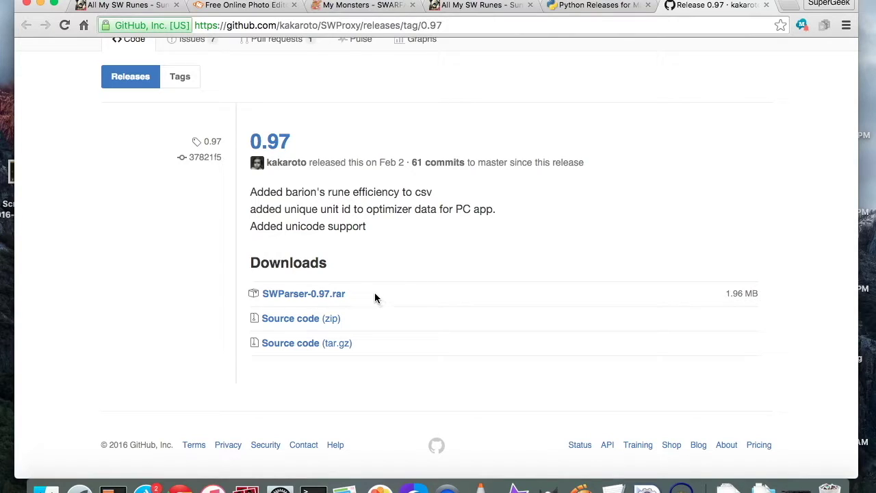
click(298, 348)
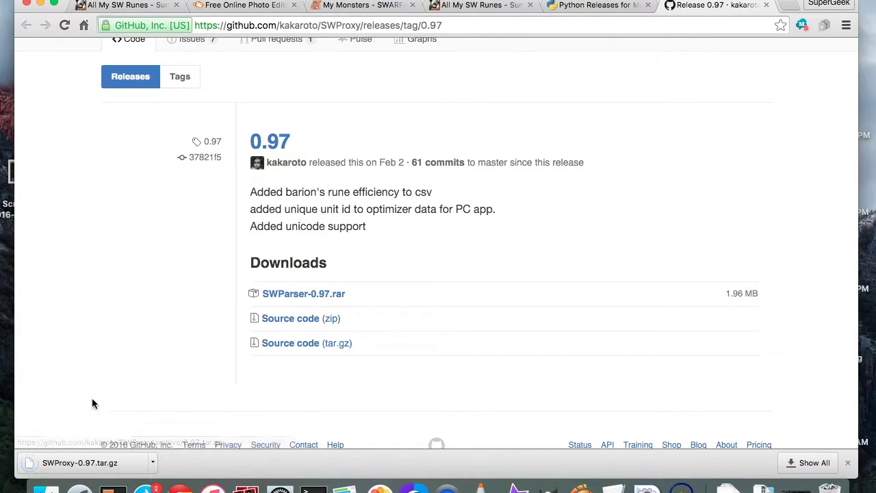
click(93, 462)
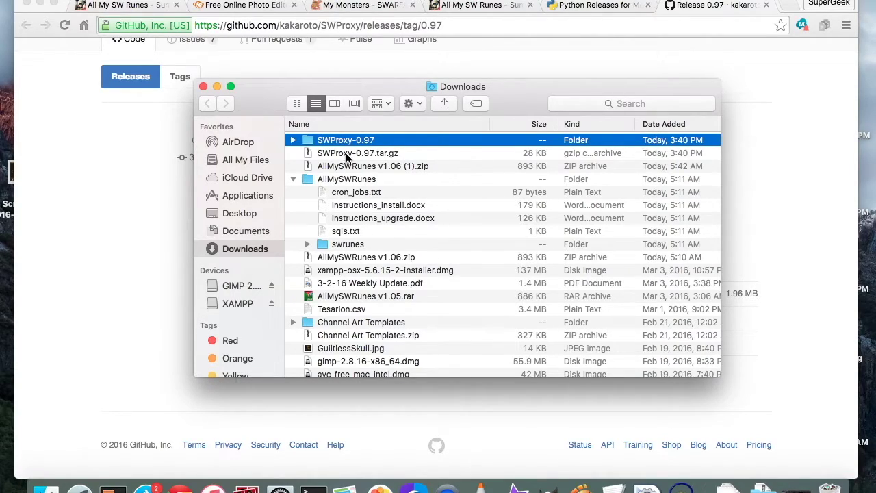
Expand the SWProxy-0.97 folder in Downloads and open the application chooser for SWProxy.py.
click(293, 140)
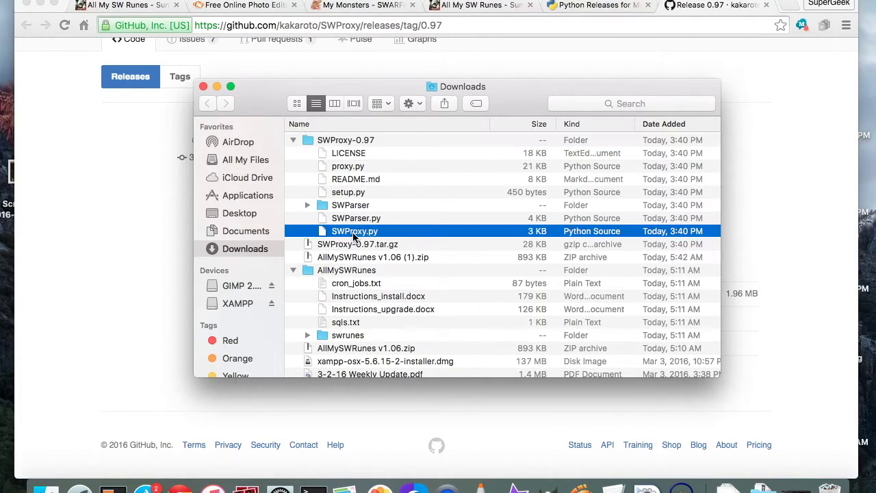
click(354, 232)
right_click(371, 239)
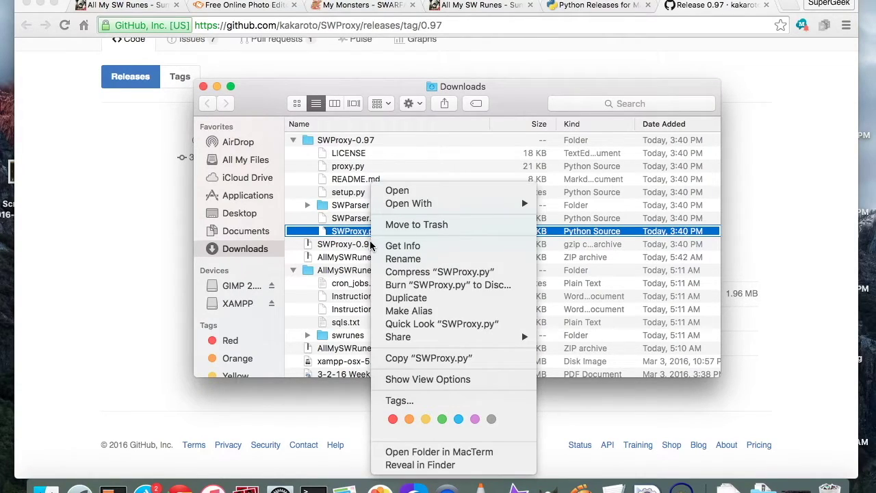
mouse_move(414, 204)
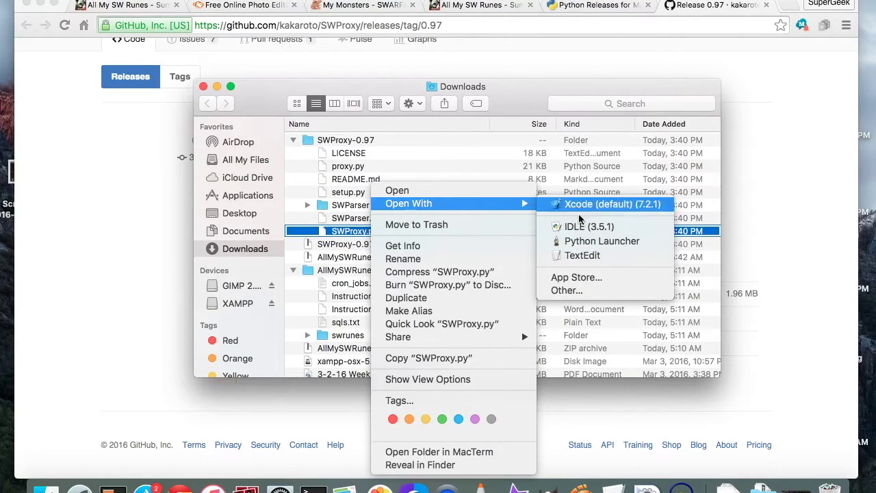
click(568, 291)
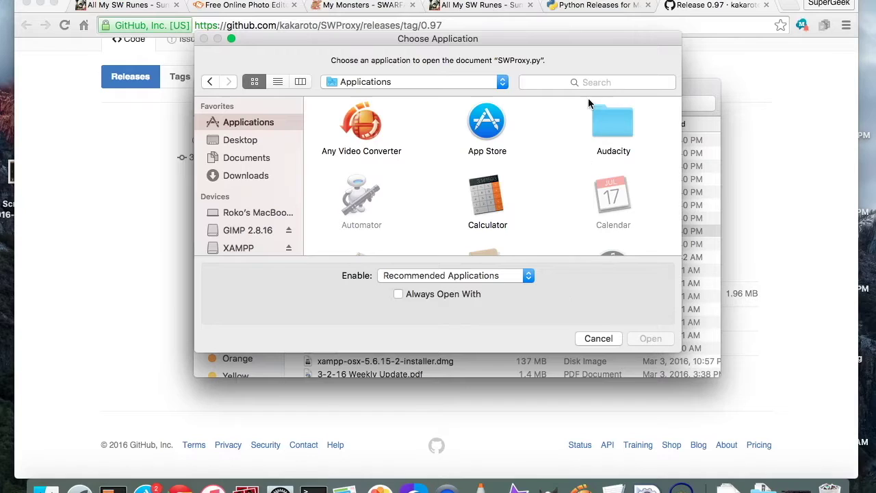
Select Terminal from the Utilities folder as the application for opening SWProxy.py.
scroll(514, 165, down, 1)
scroll(515, 165, down, 10)
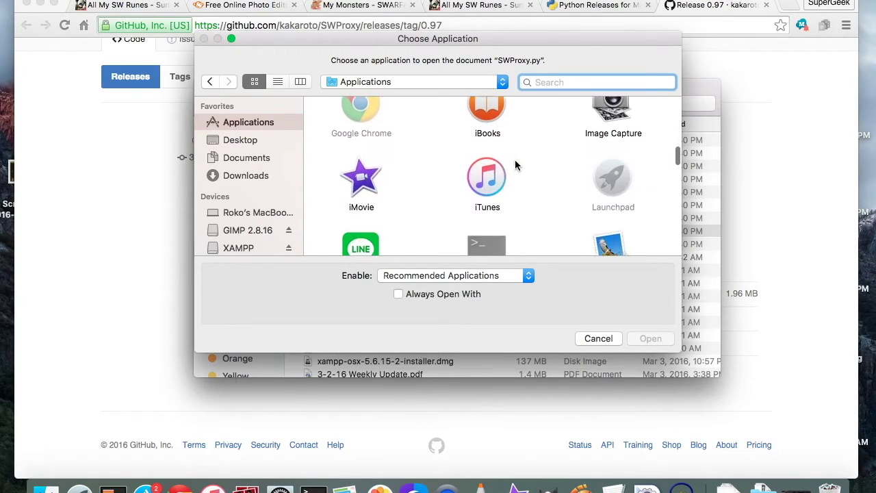
scroll(515, 163, down, 5)
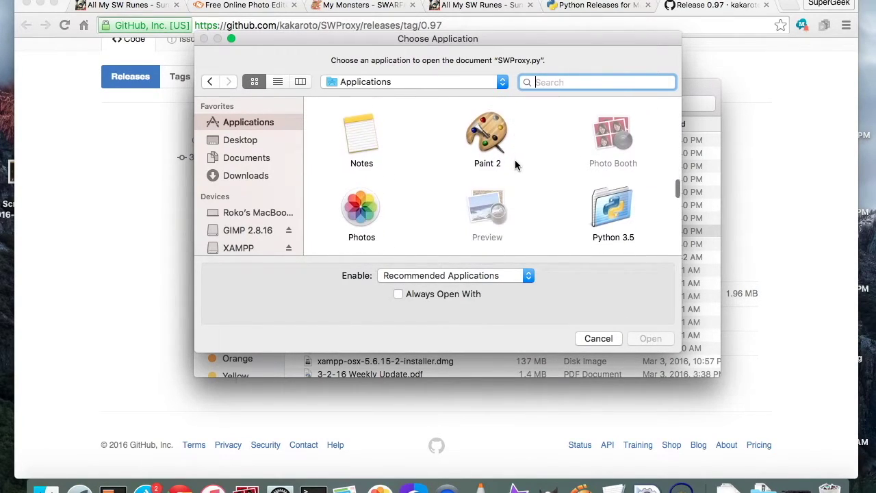
scroll(515, 164, down, 5)
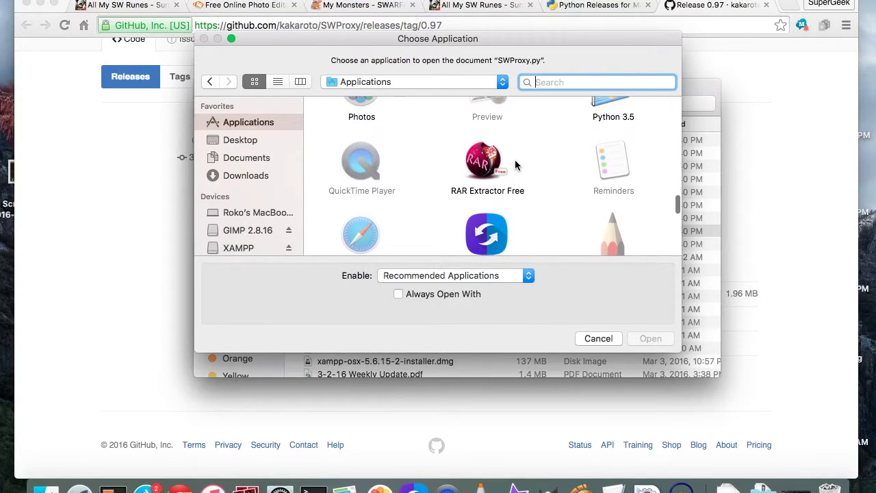
scroll(516, 165, down, 3)
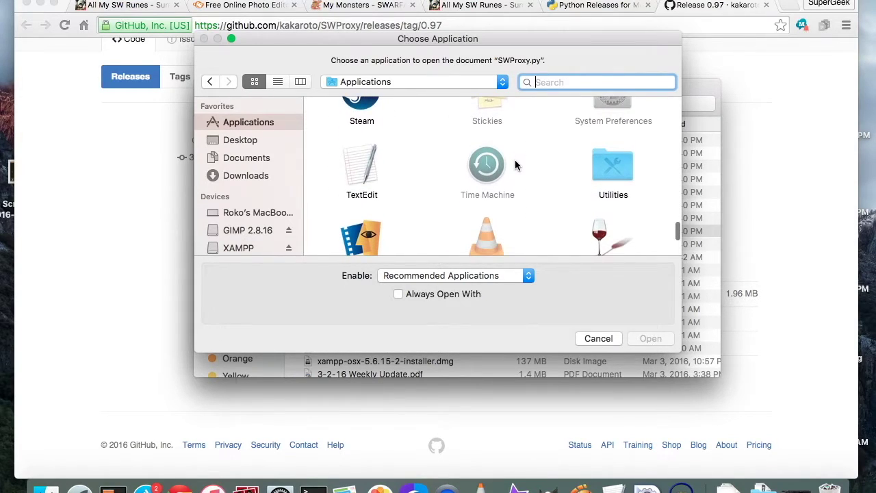
double_click(609, 164)
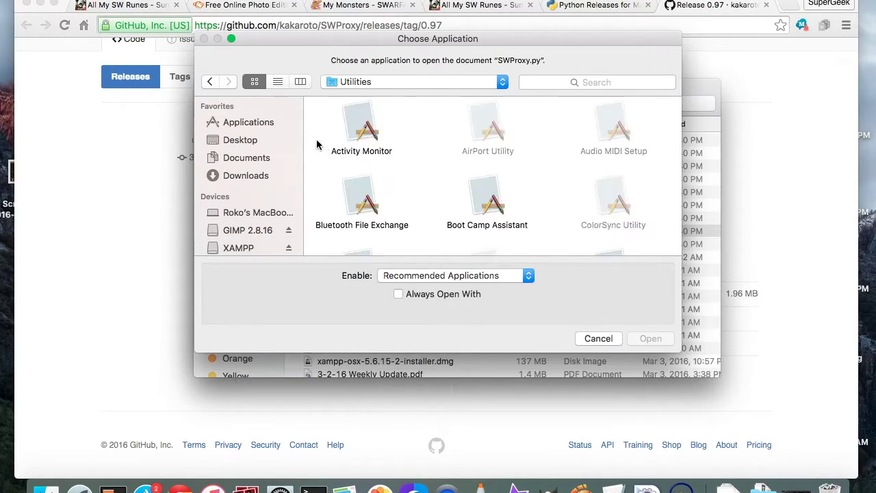
scroll(446, 163, down, 3)
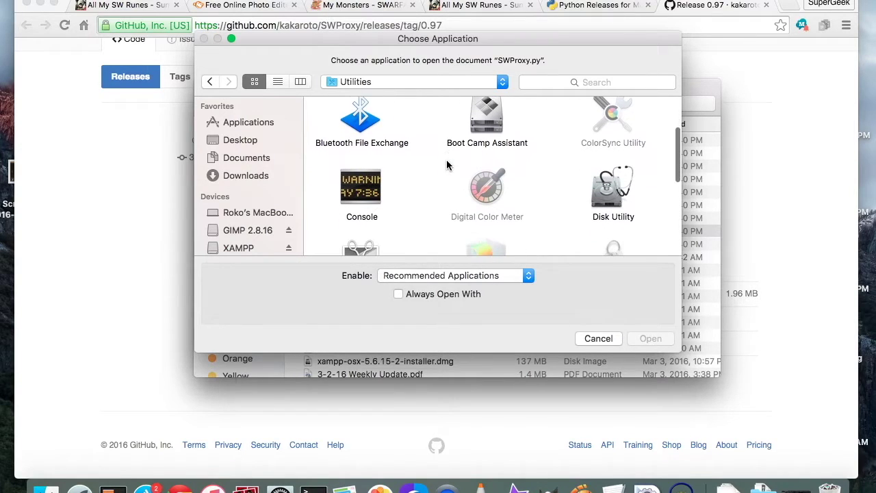
scroll(446, 164, down, 3)
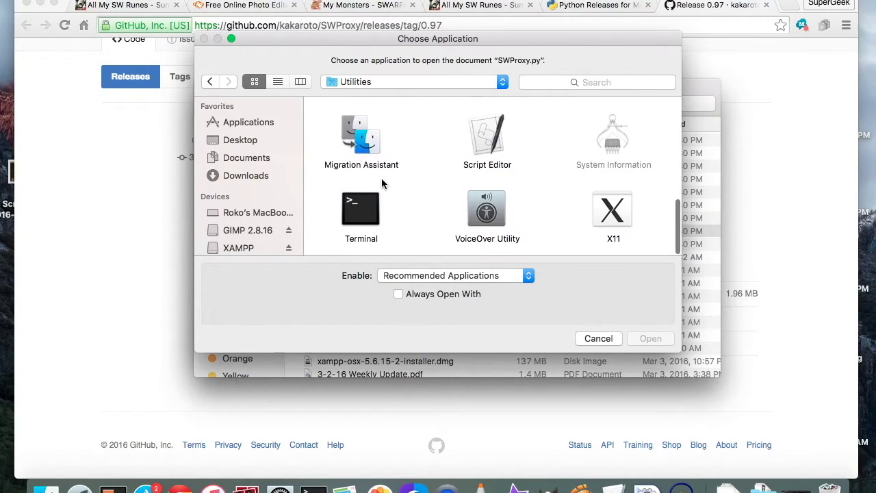
click(361, 212)
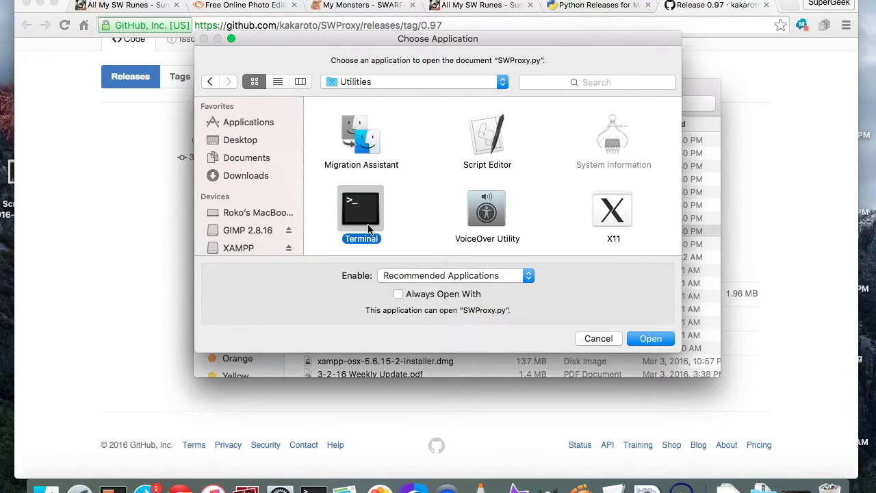
Switch to the sample proxy output document and highlight the server address placeholder in the "Running Proxy server" line.
key(ctrl+Up)
click(80, 100)
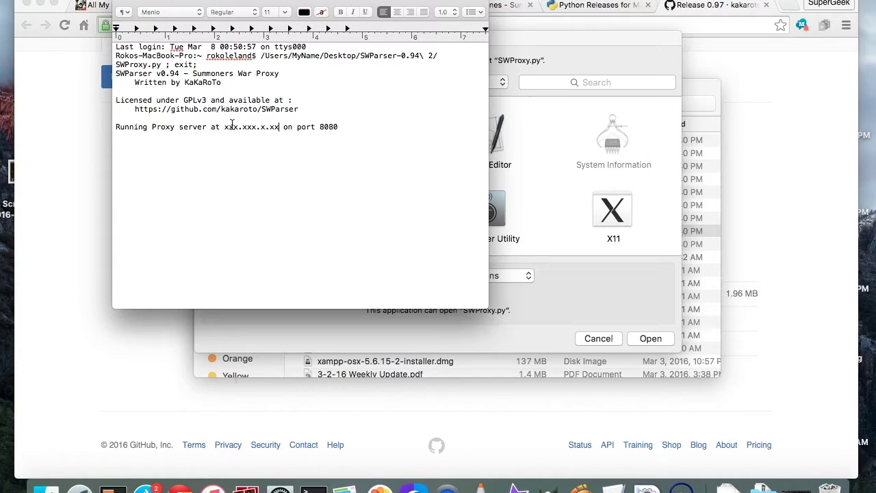
drag(226, 127, 280, 129)
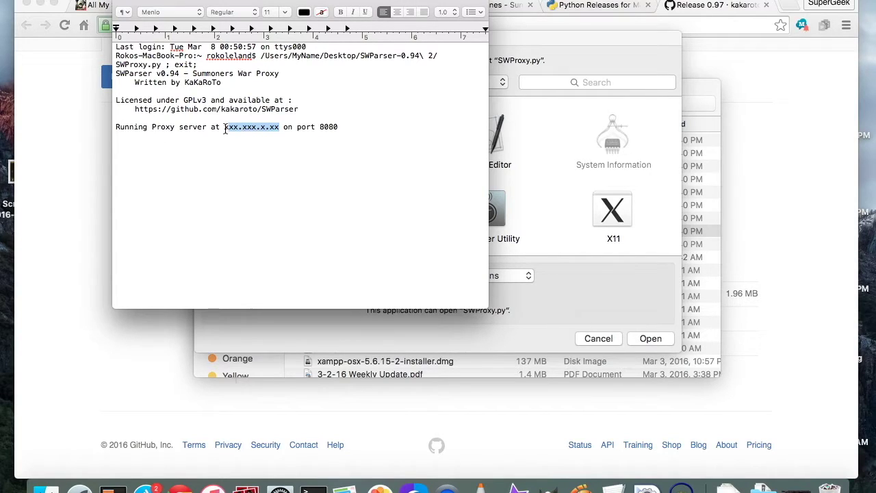
drag(224, 127, 280, 129)
click(361, 148)
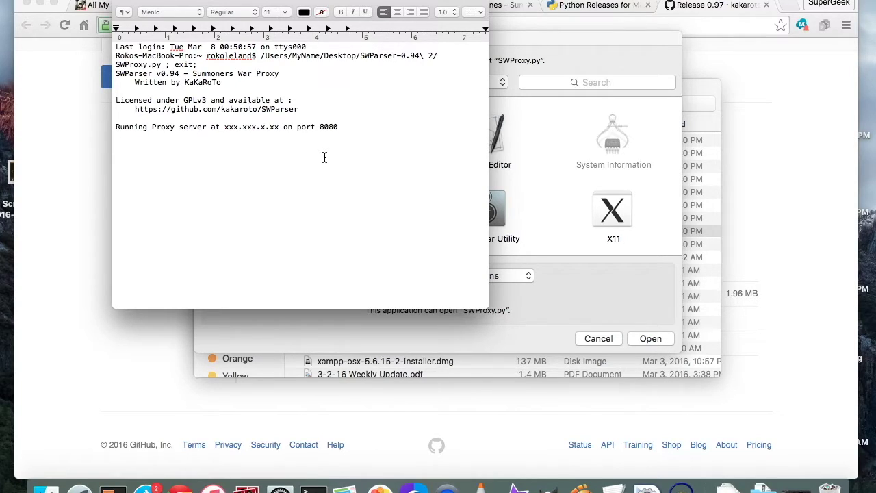
Cancel the application chooser for SWProxy.py, close the Downloads and htdocs search windows, and return to the browser.
click(593, 61)
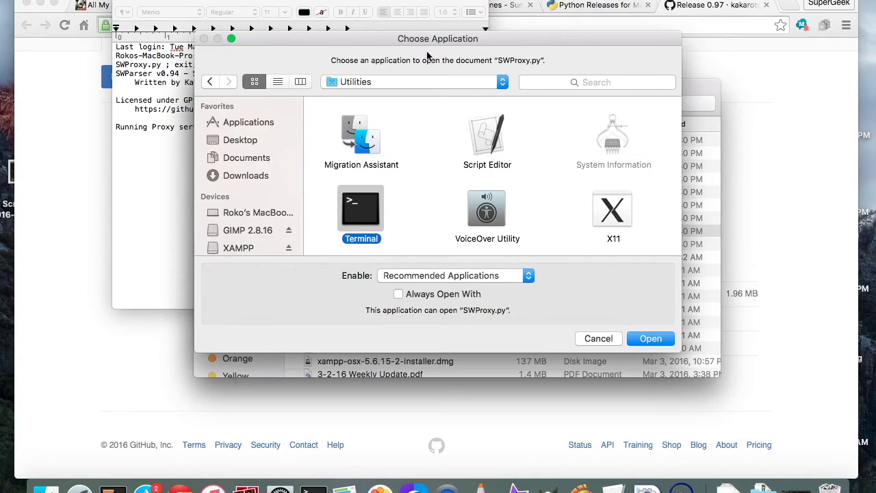
click(592, 339)
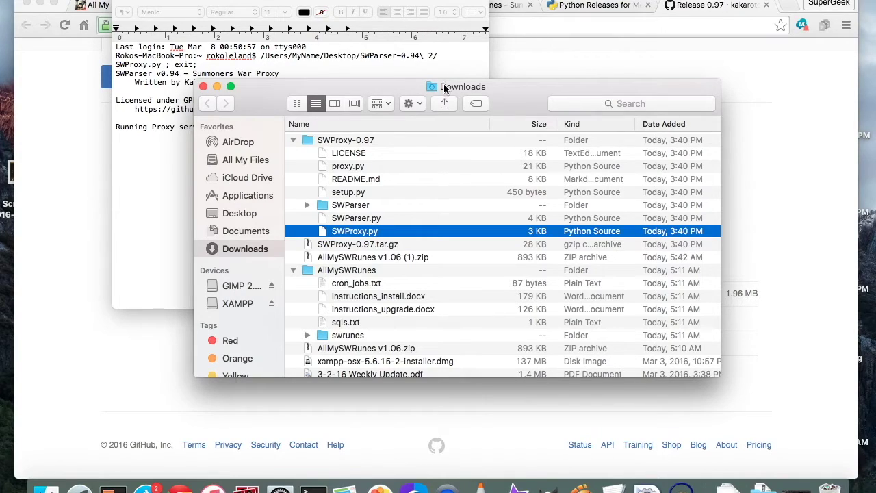
click(204, 87)
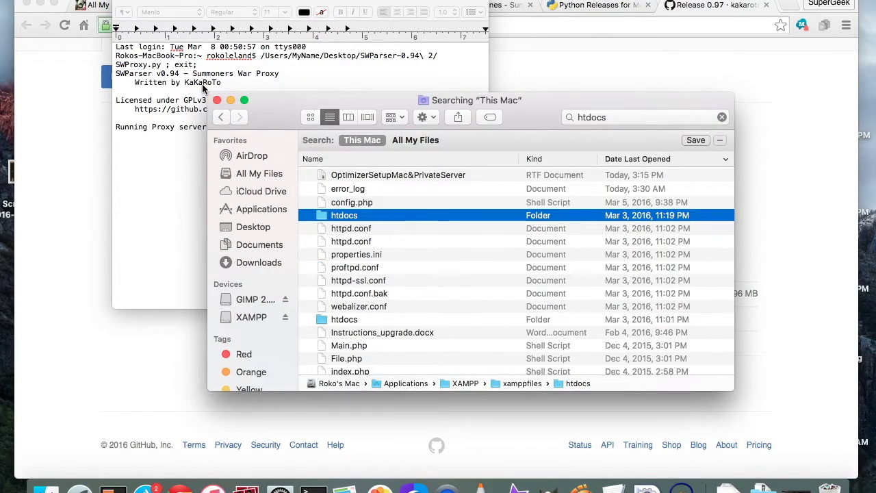
click(217, 100)
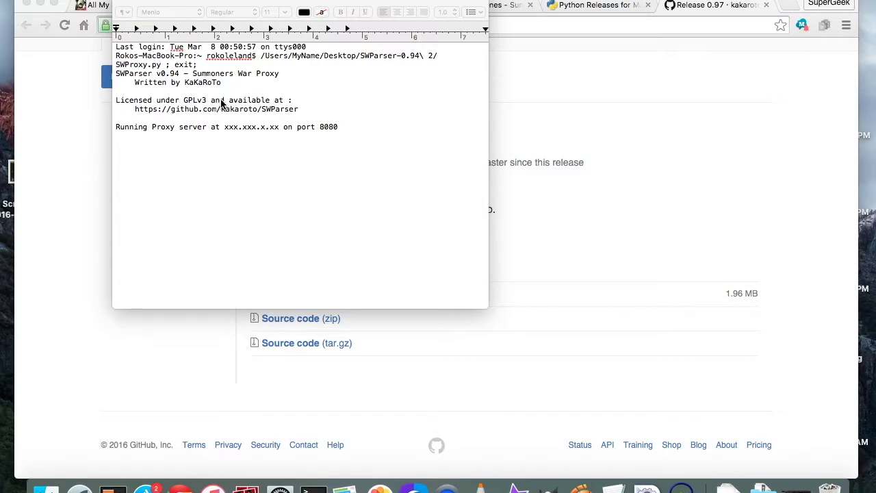
click(629, 88)
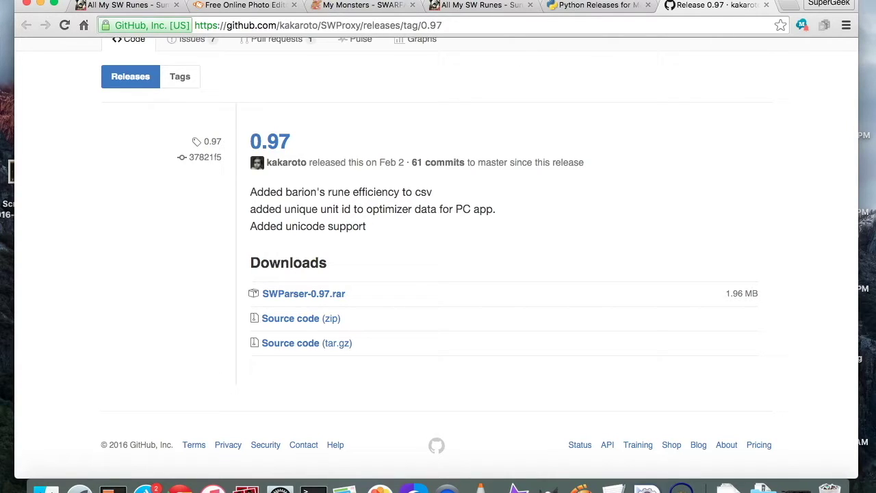
drag(812, 2, 737, 3)
click(832, 24)
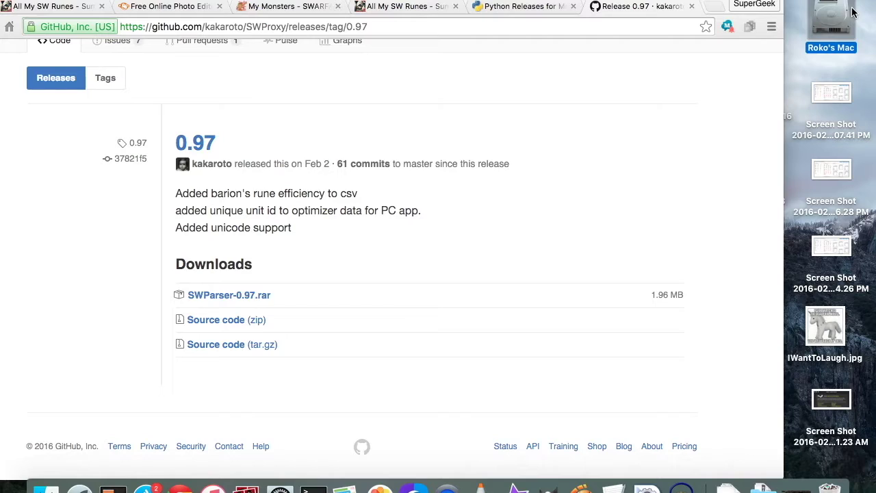
double_click(842, 22)
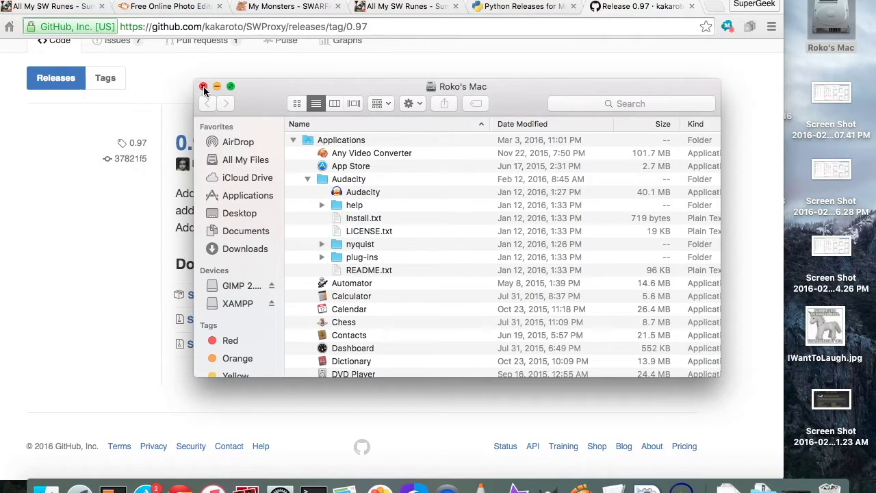
click(203, 87)
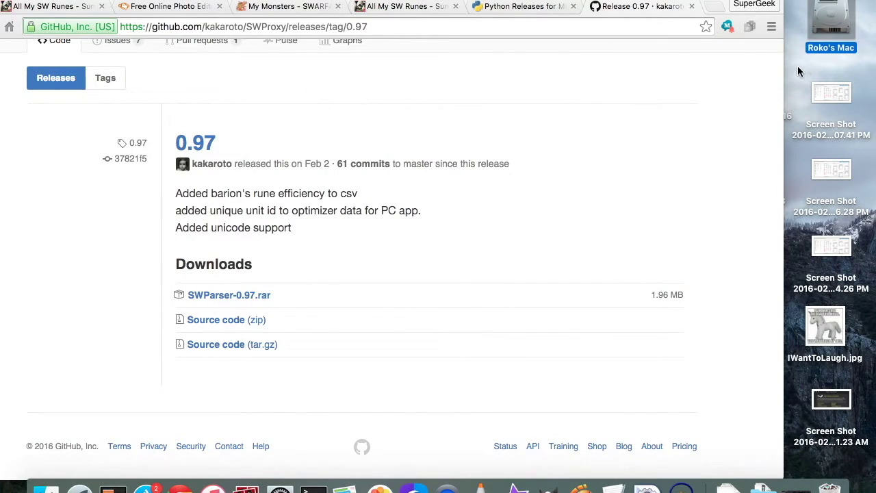
click(797, 65)
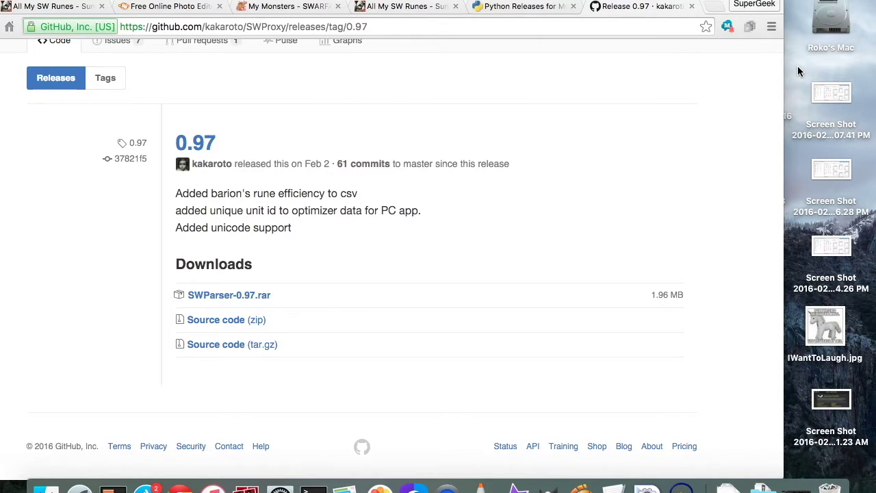
Open a new Finder window and search This Mac for ".json" files.
key(super+n)
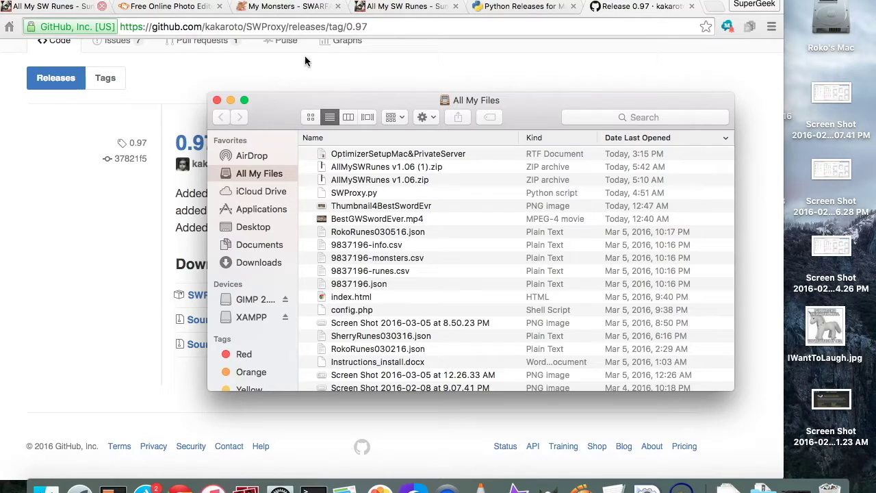
drag(528, 95, 531, 41)
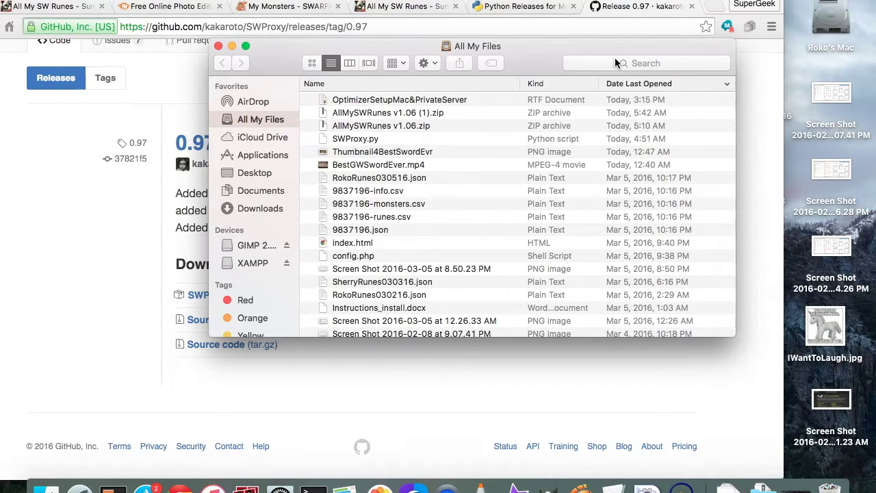
click(639, 62)
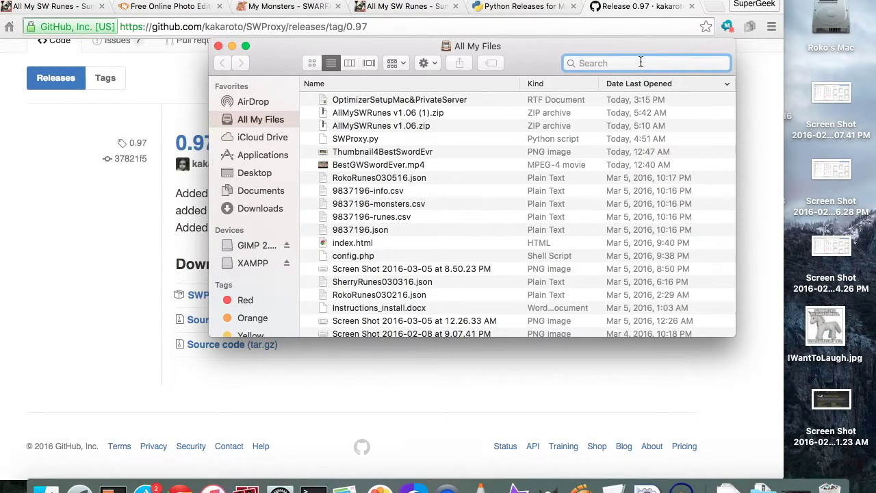
text(.json)
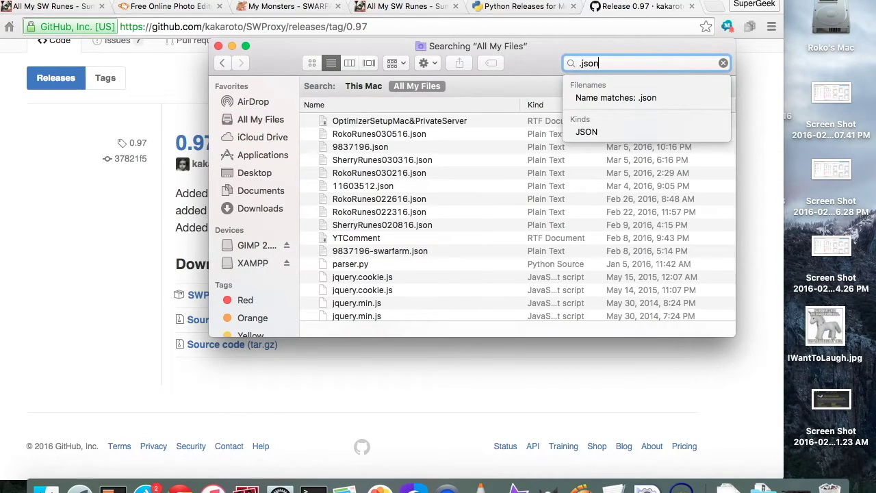
click(532, 56)
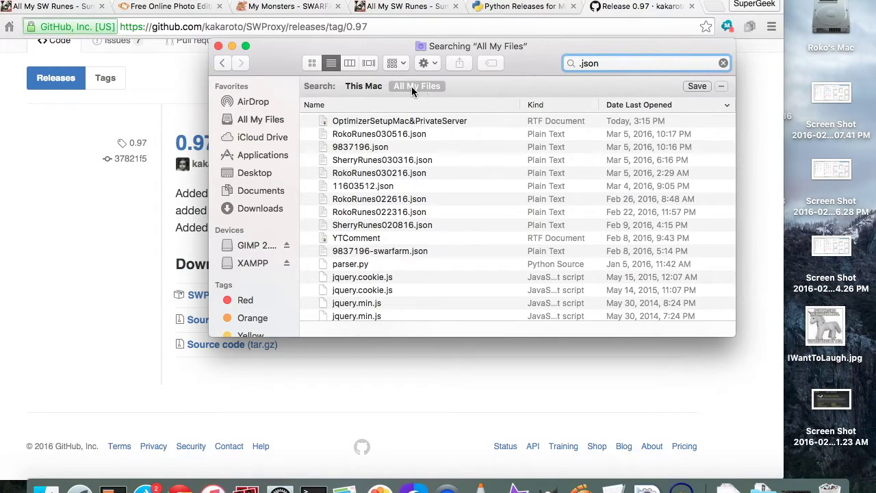
click(402, 133)
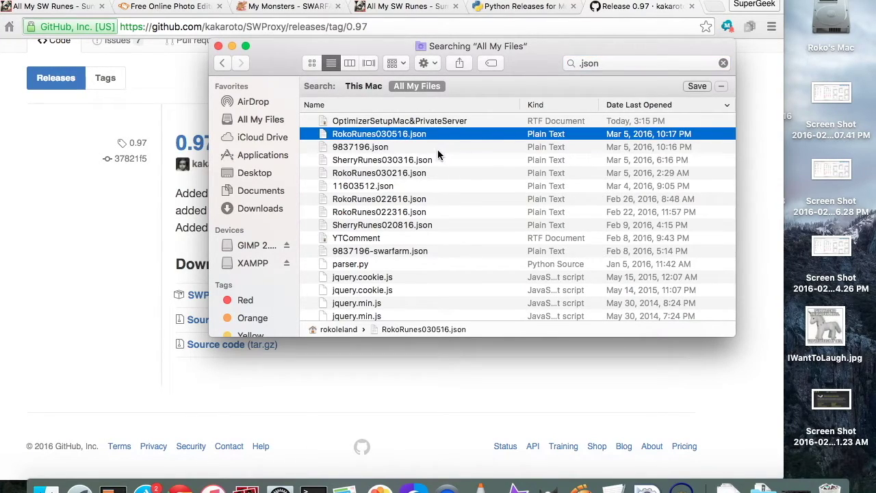
click(361, 87)
click(644, 63)
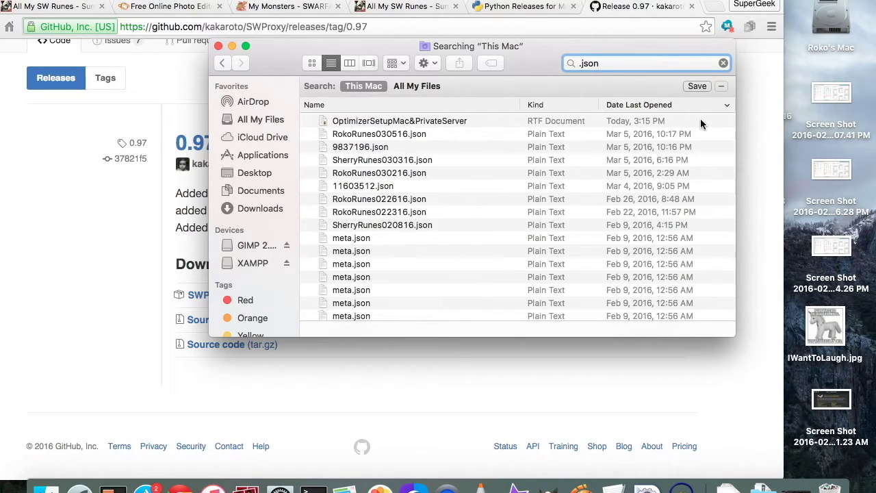
Open RokoRunes030516.json from the search results and select its entire contents through to the end.
click(381, 137)
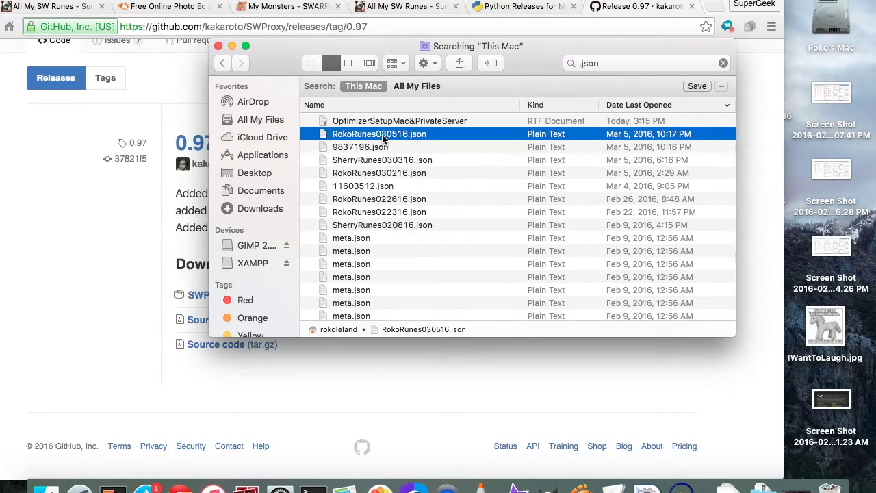
double_click(381, 135)
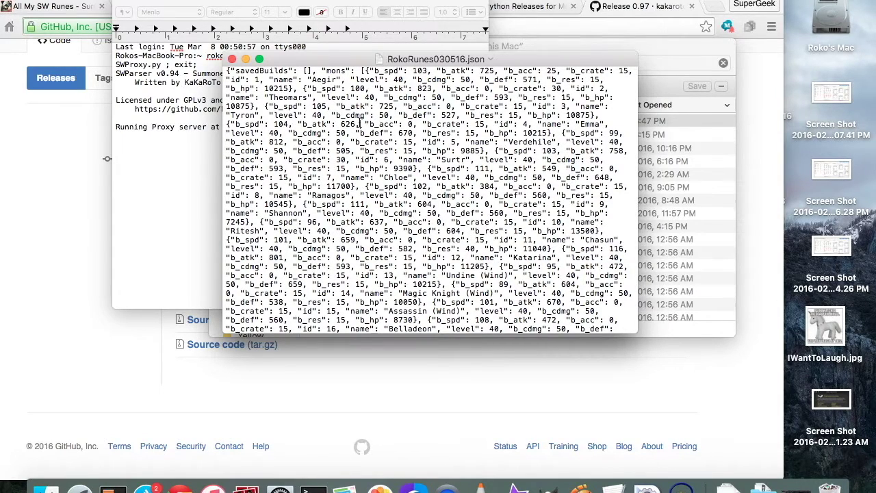
key(super+a)
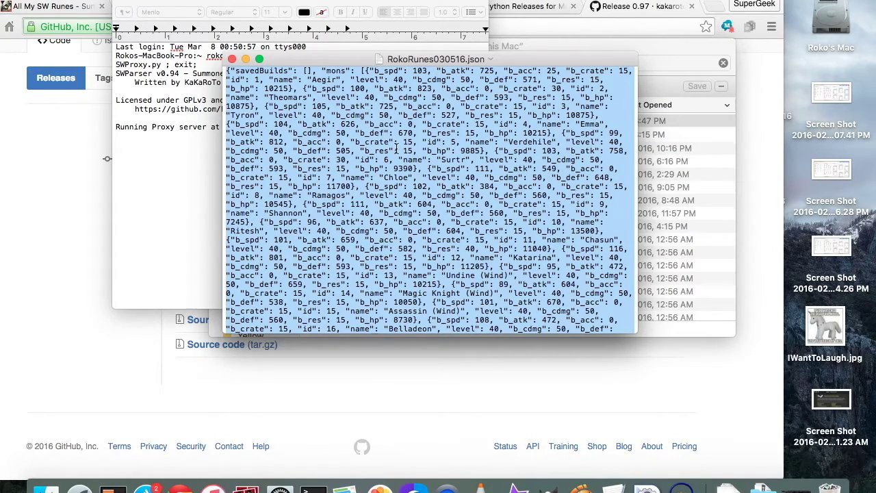
scroll(447, 247, down, 15)
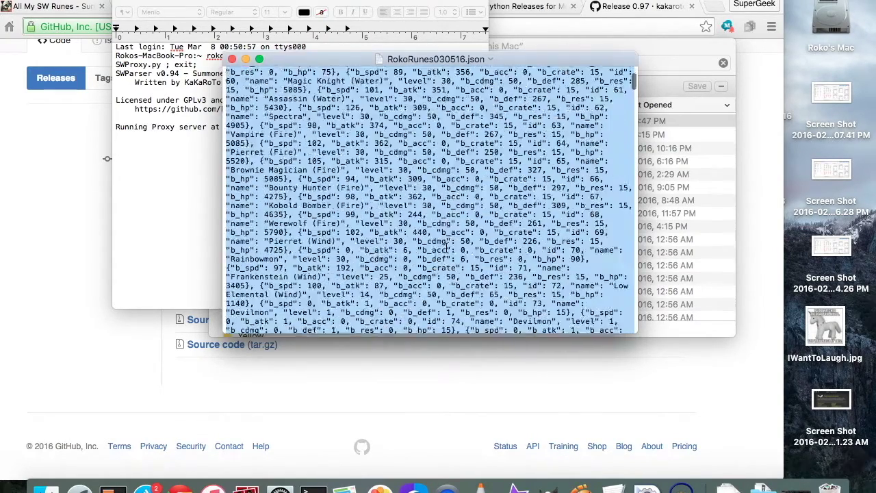
scroll(447, 247, down, 20)
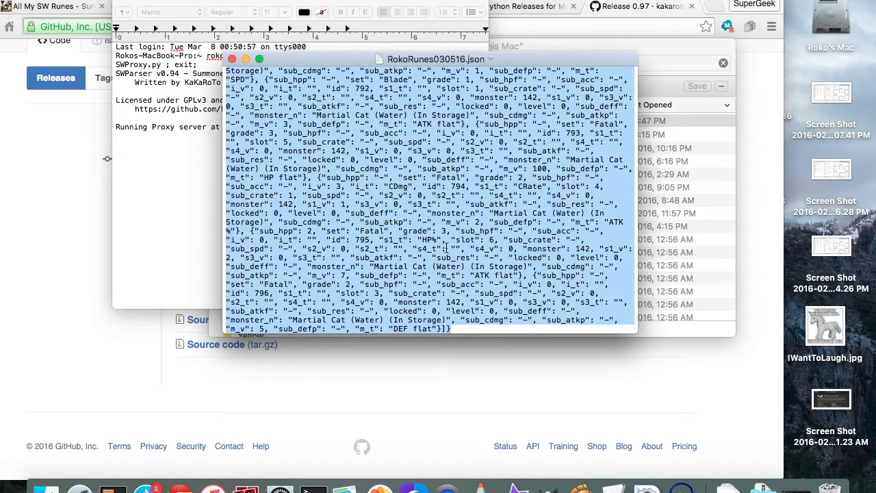
Return to the browser, move its window back over the desktop icons, and show the open All My SW Runes build page.
click(78, 181)
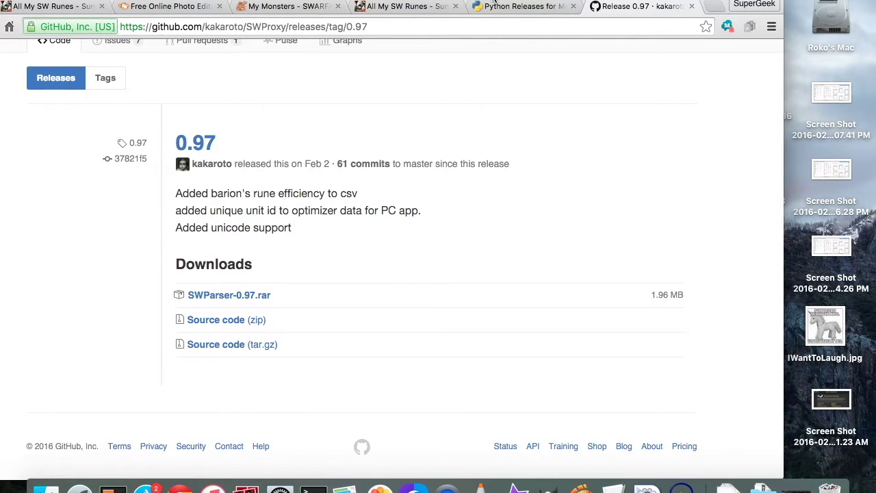
drag(494, 4, 572, 2)
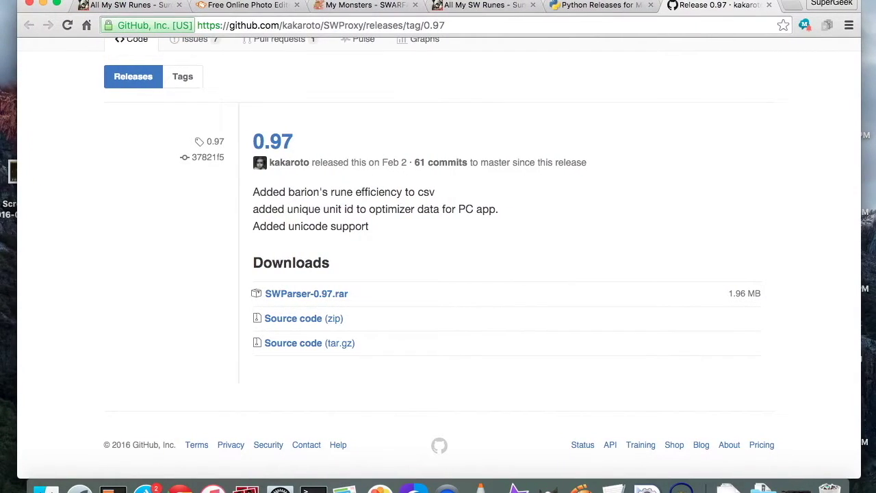
click(487, 5)
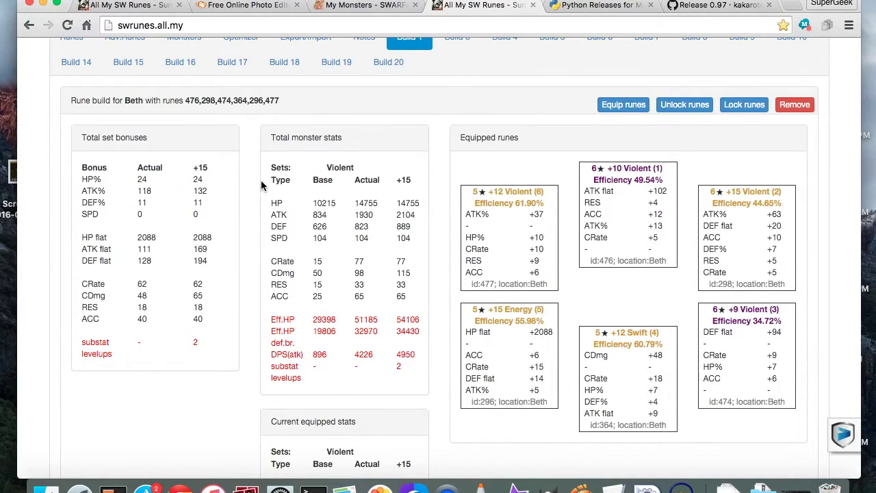
Open the Export/Import page and try replacing the data in its text field with the copied JSON and importing it.
scroll(261, 180, up, 3)
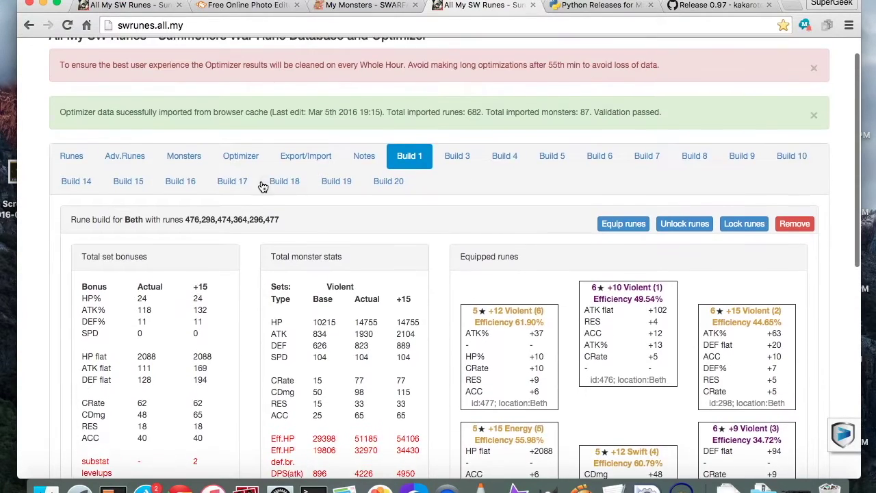
click(305, 165)
scroll(369, 308, down, 3)
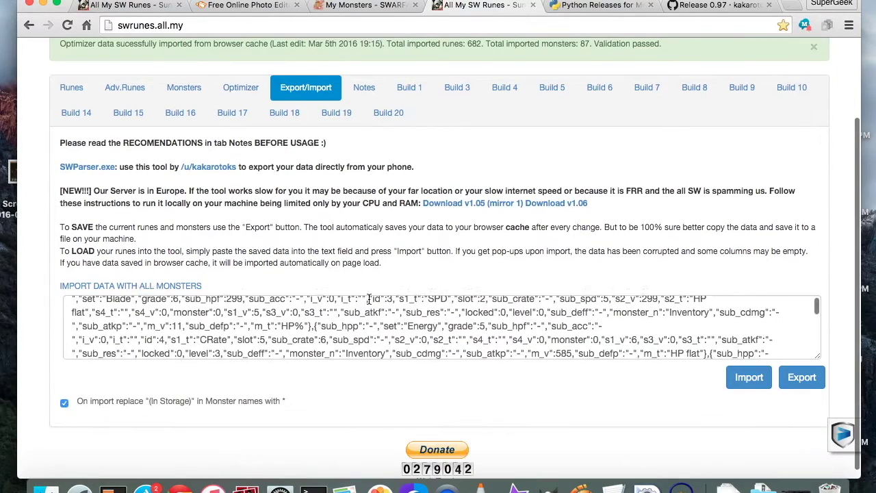
click(361, 319)
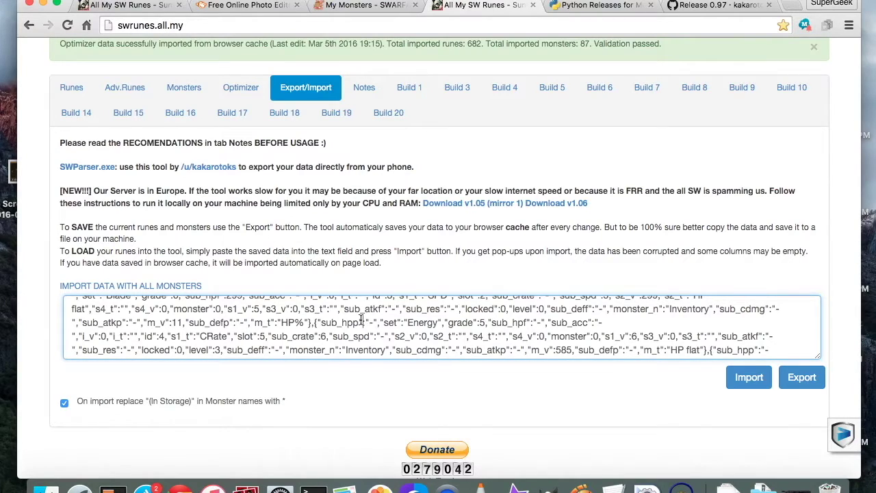
key(super+a)
key(BackSpace)
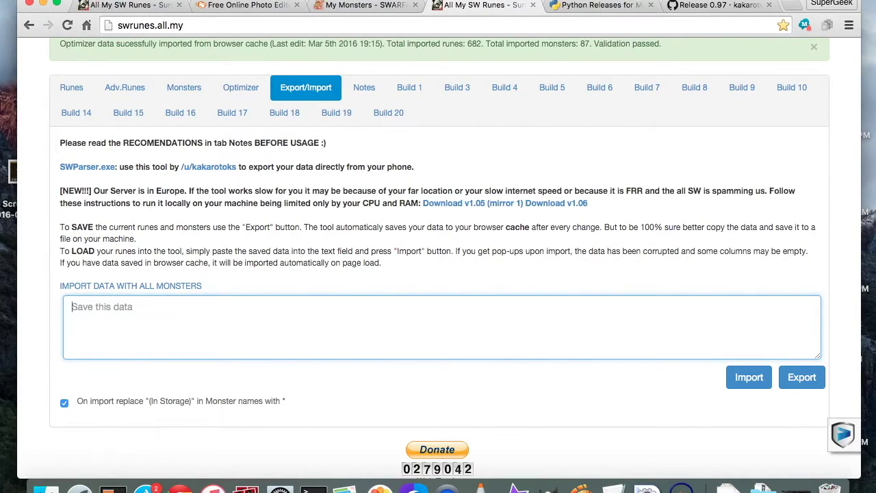
key(super+v)
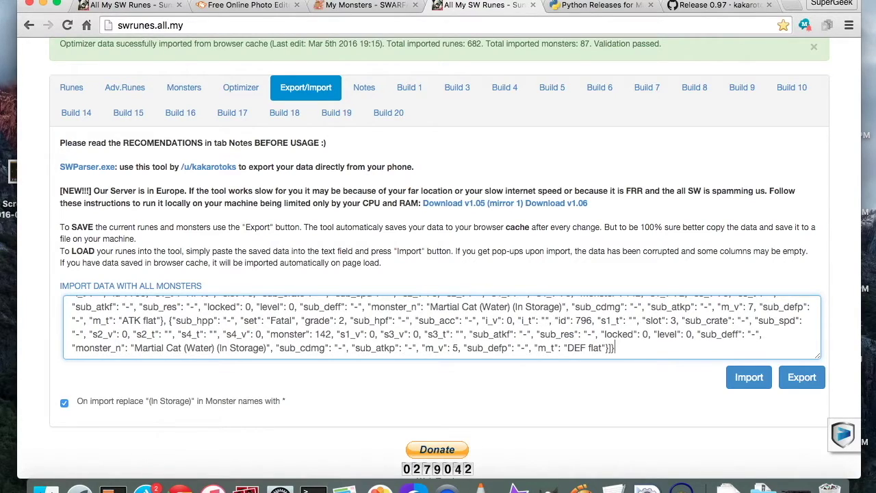
click(747, 378)
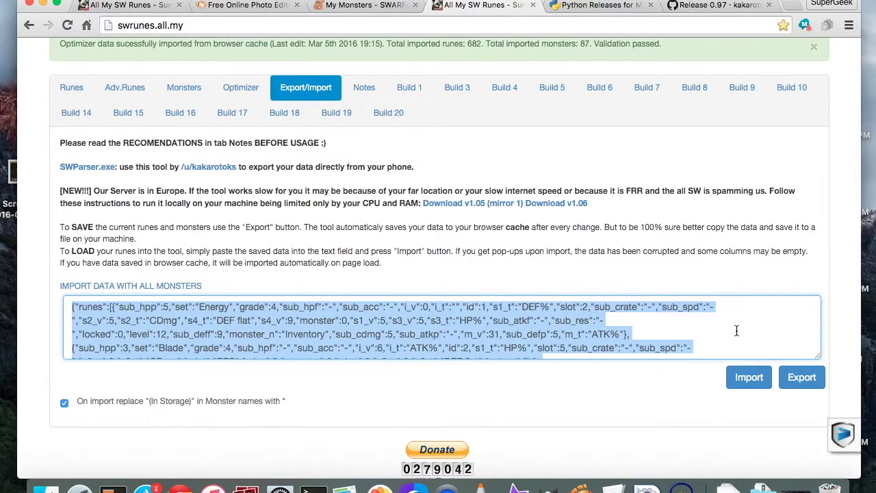
Open the Notes page and read through its recommendations and change log.
scroll(473, 227, up, 1)
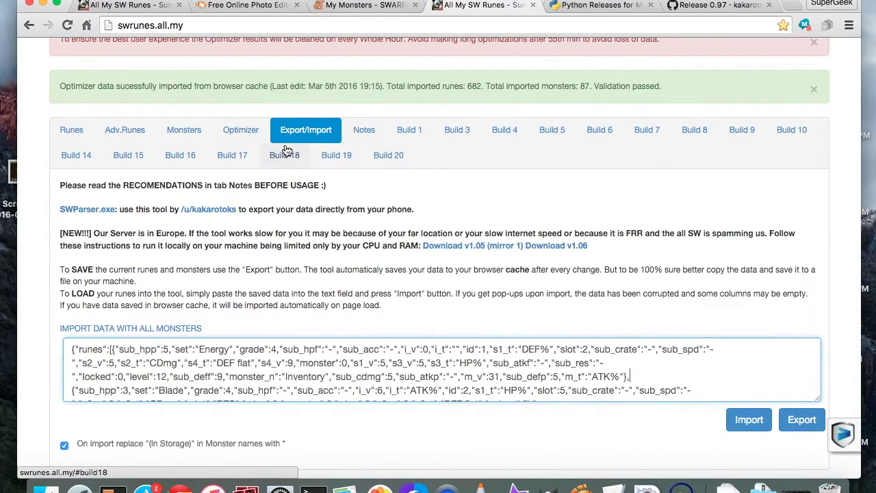
click(355, 132)
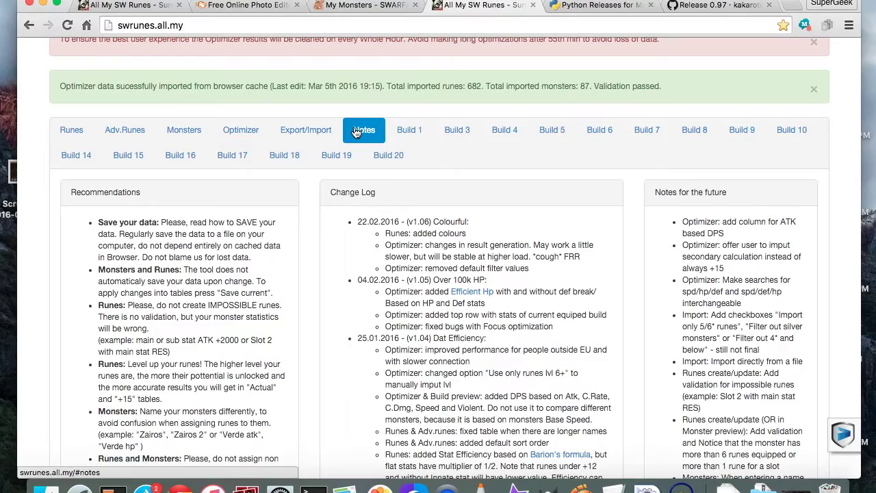
scroll(253, 256, down, 6)
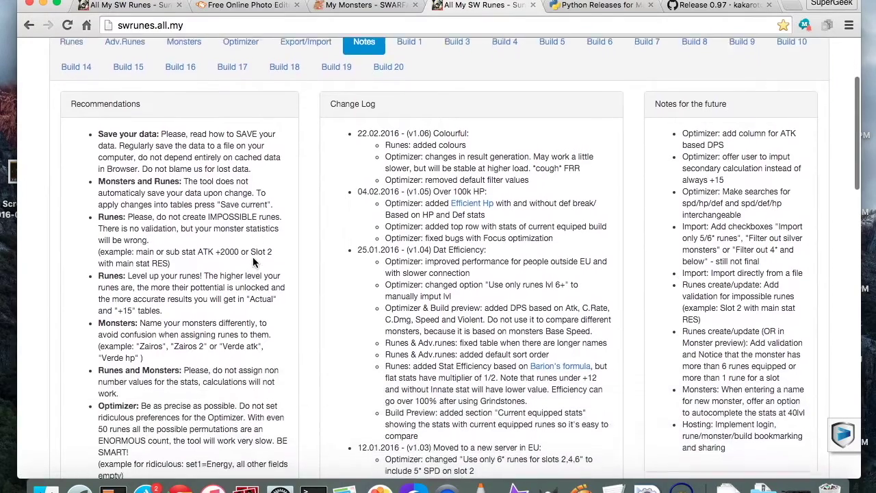
scroll(252, 258, down, 6)
scroll(251, 233, up, 3)
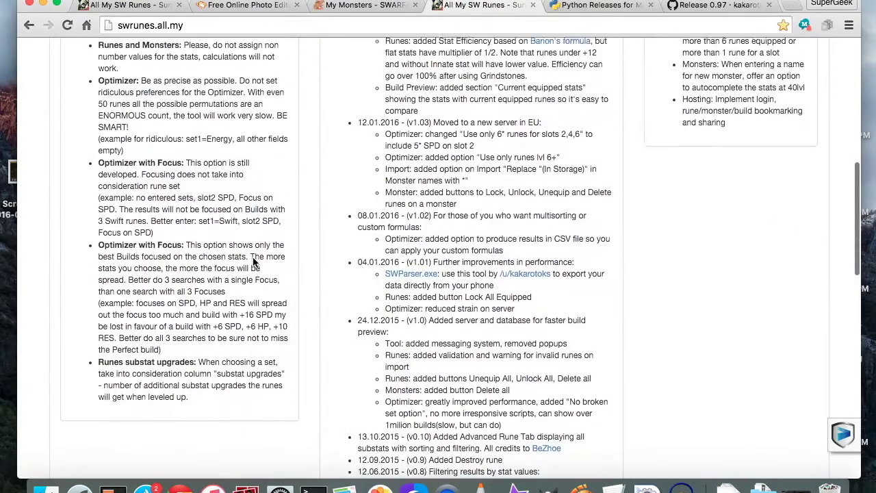
scroll(243, 260, down, 2)
scroll(253, 258, up, 8)
scroll(252, 258, up, 4)
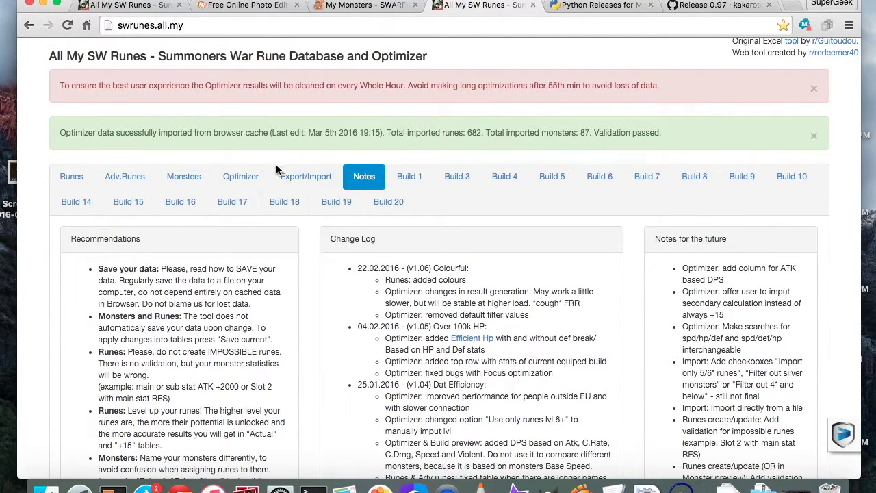
Open the Optimizer page and expand its stat focus and filters sections.
click(260, 176)
scroll(395, 219, down, 5)
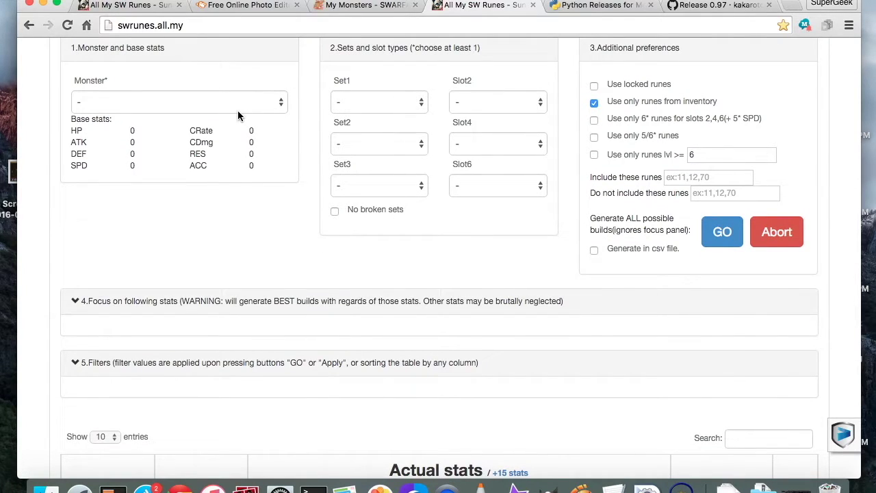
scroll(242, 163, down, 5)
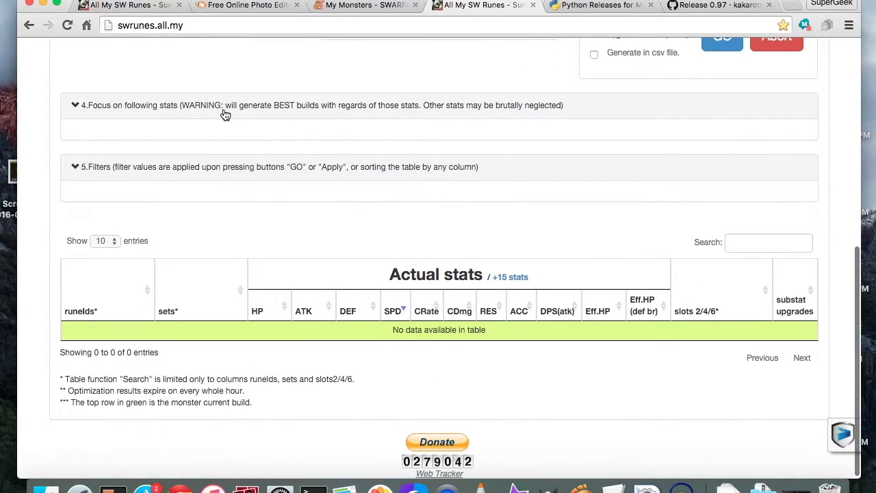
click(229, 105)
click(215, 213)
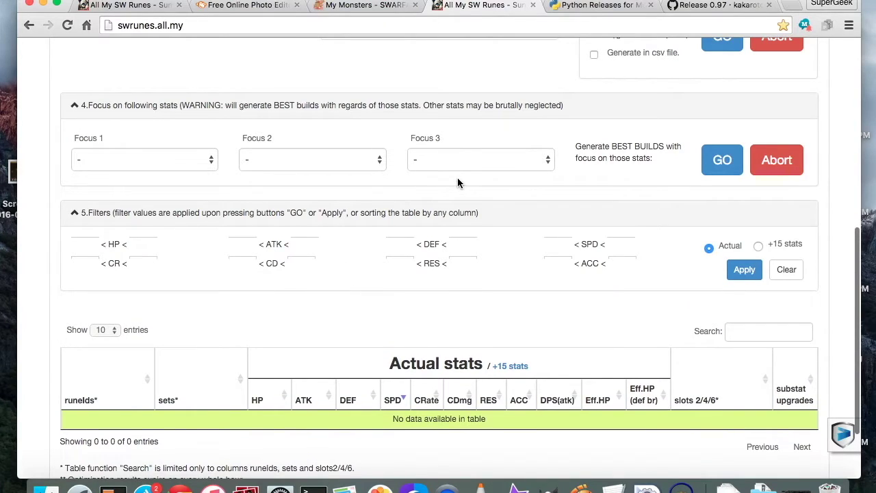
Choose Lushen as the monster to optimize and set its first rune set to Fatal.
scroll(457, 179, up, 1)
scroll(458, 179, up, 6)
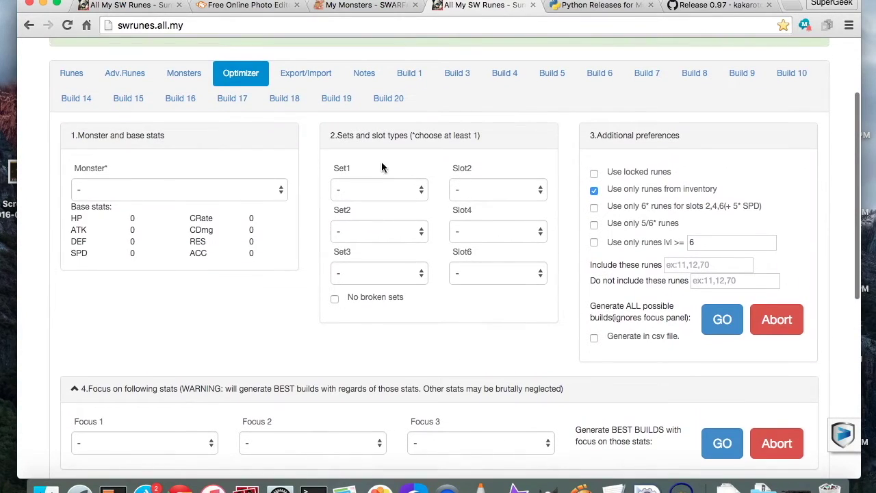
click(233, 193)
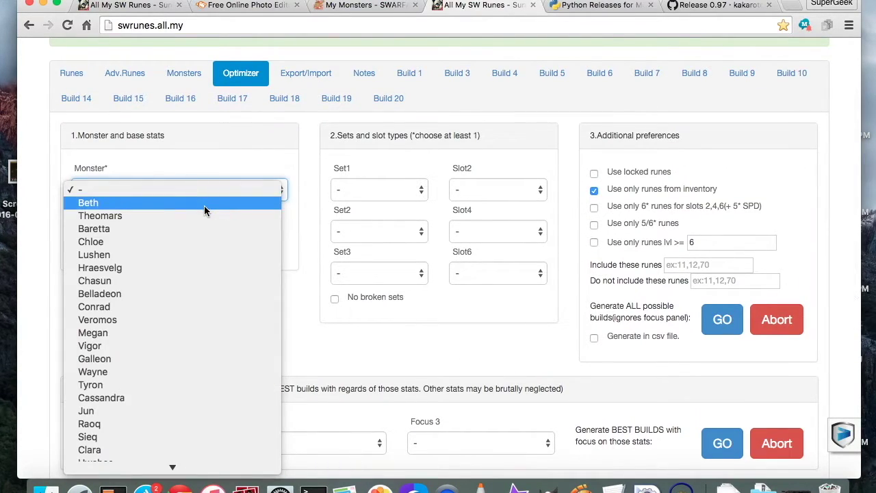
click(165, 258)
scroll(400, 215, down, 3)
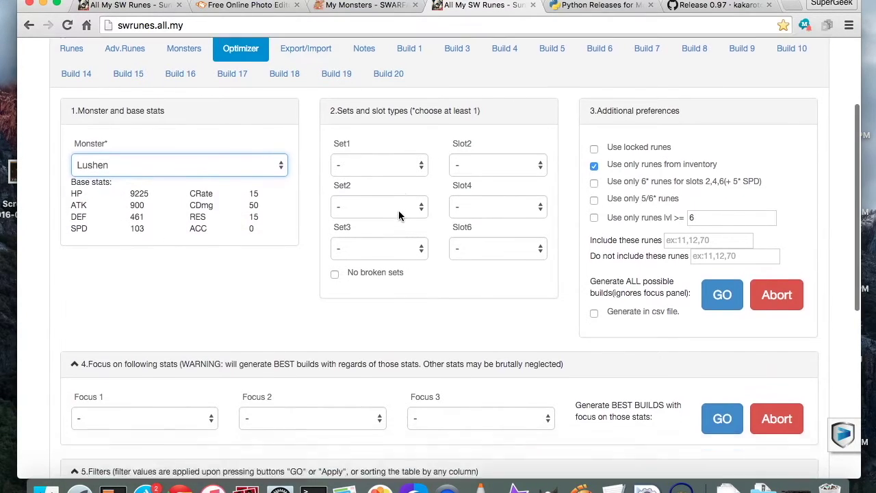
click(409, 99)
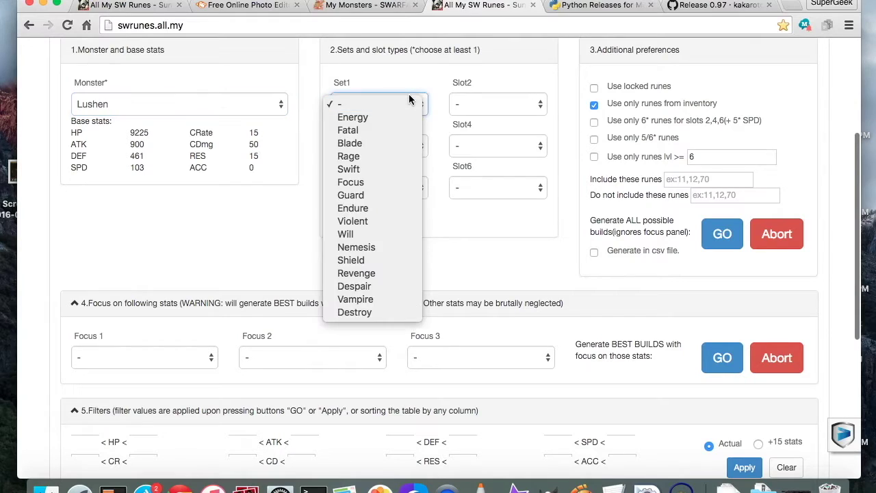
click(336, 134)
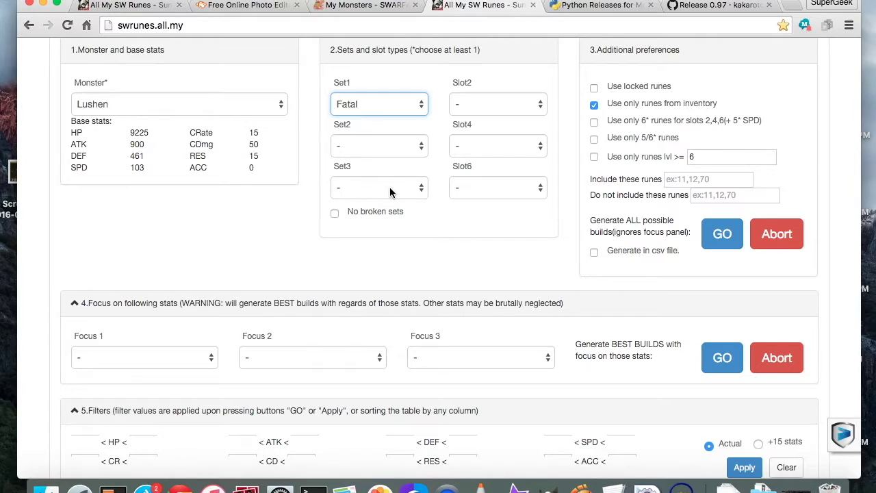
Set the main stats to ATK% for slot 2, CRate for slot 4 and ATK% for slot 6.
click(496, 104)
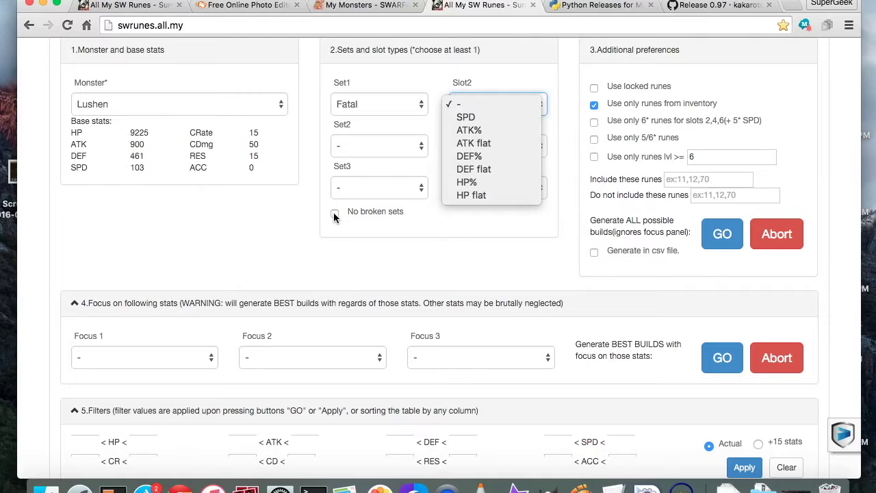
click(471, 134)
click(474, 147)
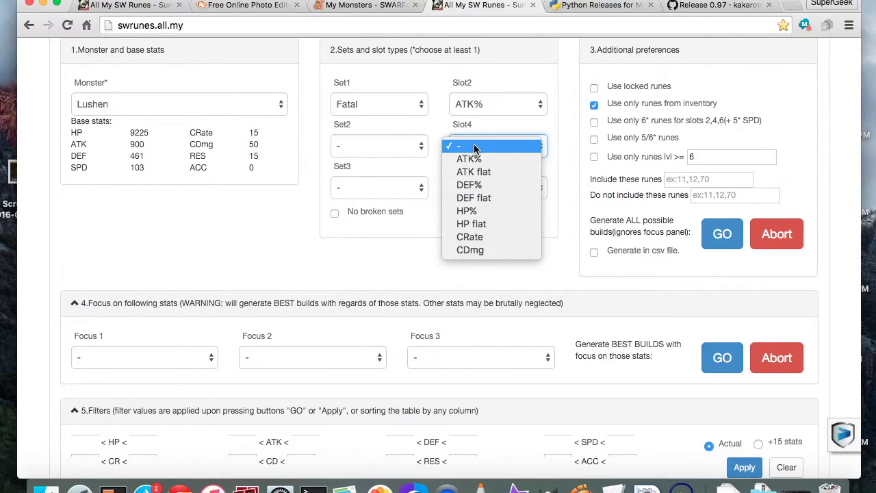
click(469, 237)
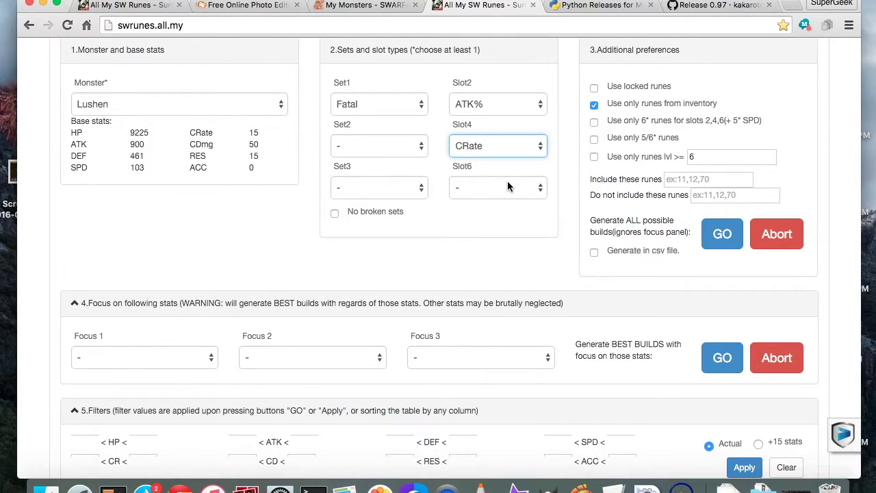
click(507, 181)
key(Escape)
key(a)
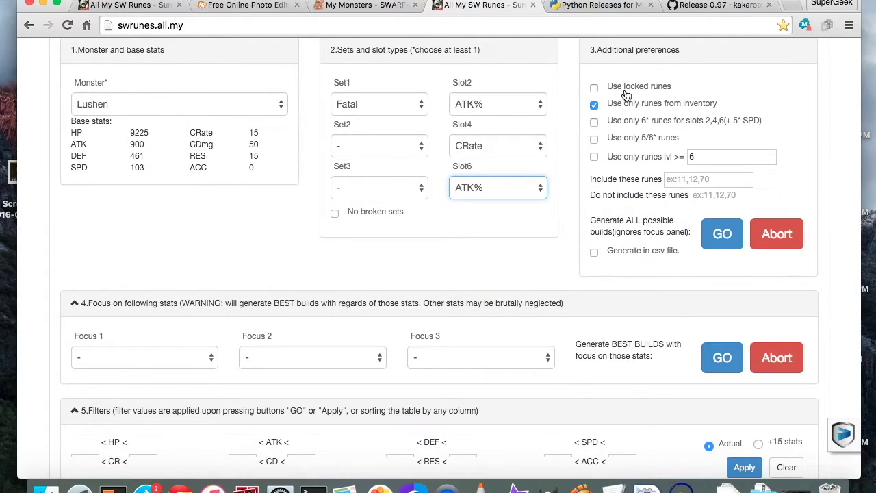
Select Beth in the monster list and lock all of her equipped runes.
scroll(637, 103, up, 3)
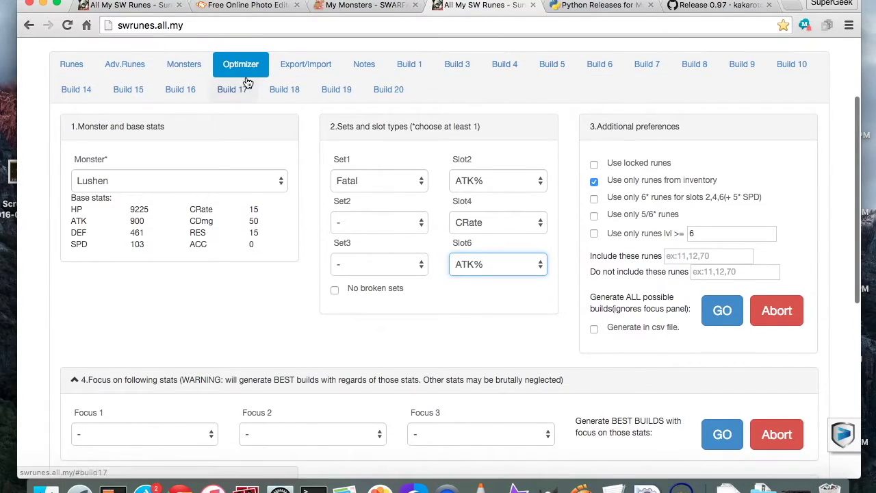
click(183, 69)
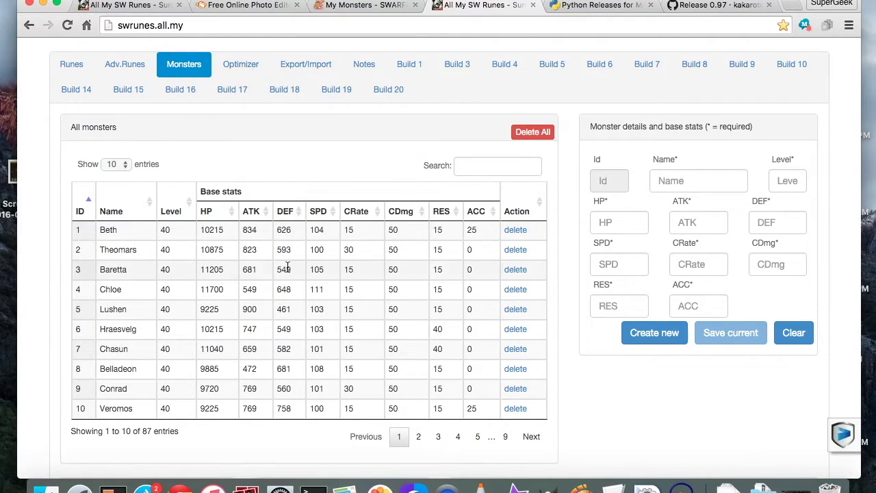
click(131, 230)
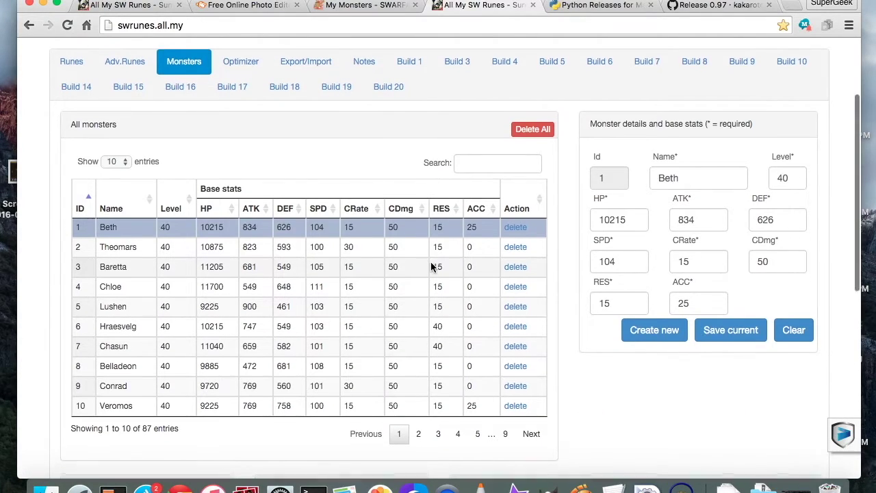
scroll(438, 260, down, 5)
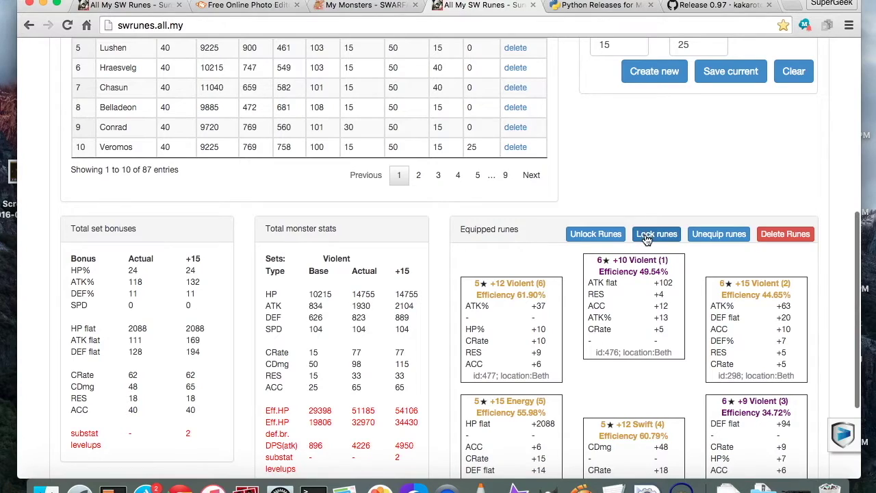
click(650, 234)
Return to the Optimizer page and set Focus 1 to CDmg for the Lushen build.
scroll(440, 171, up, 5)
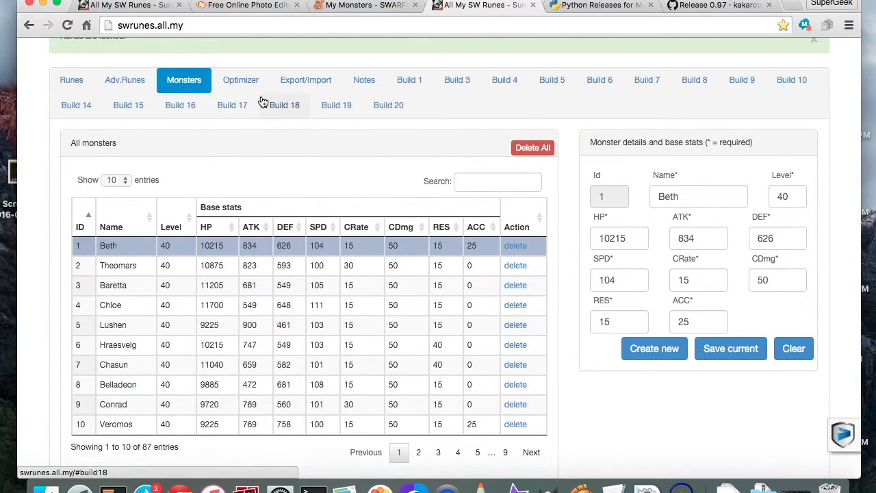
click(238, 83)
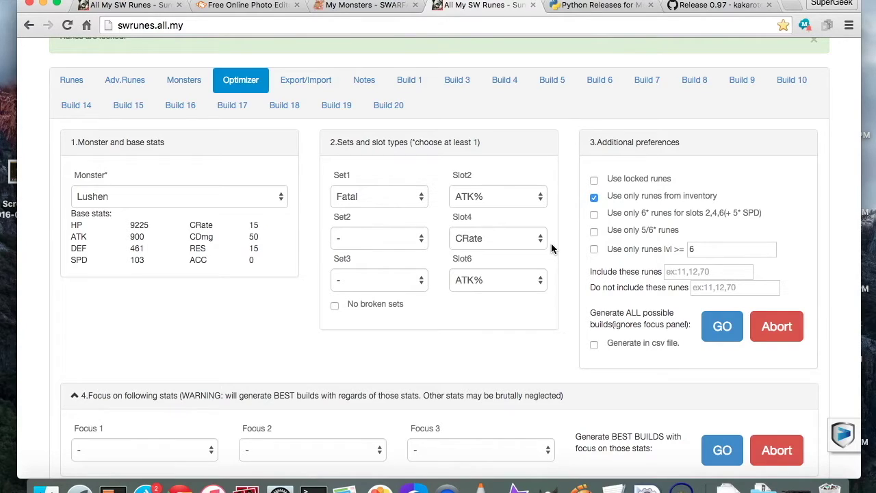
click(711, 290)
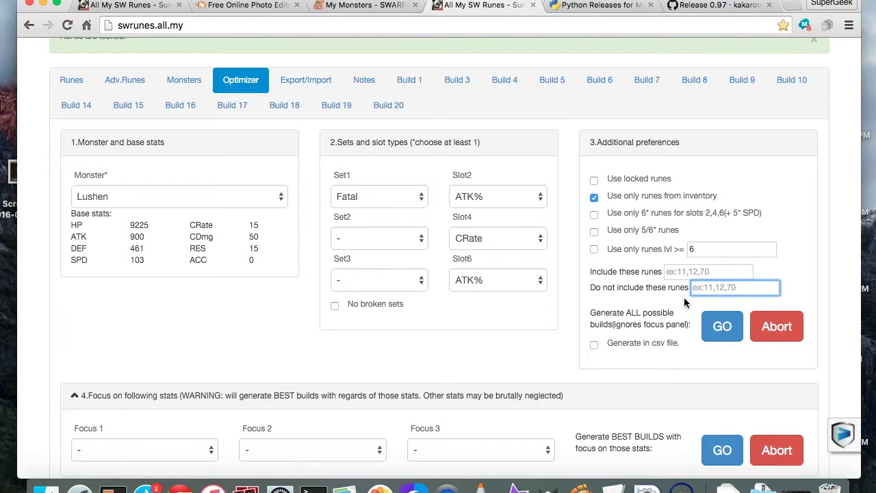
scroll(548, 323, down, 5)
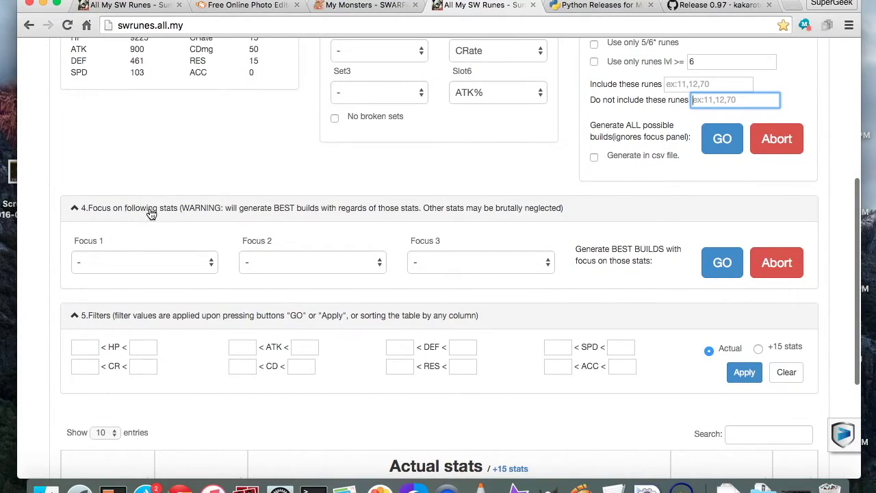
scroll(142, 276, up, 3)
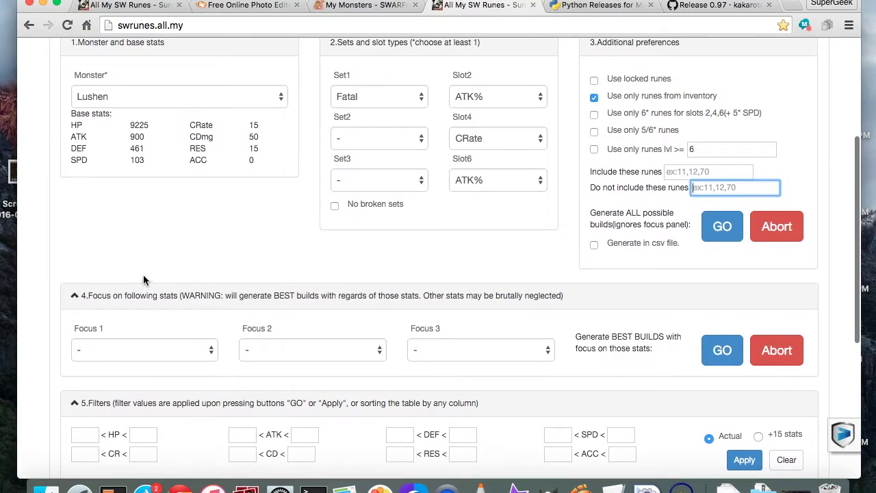
scroll(232, 267, down, 3)
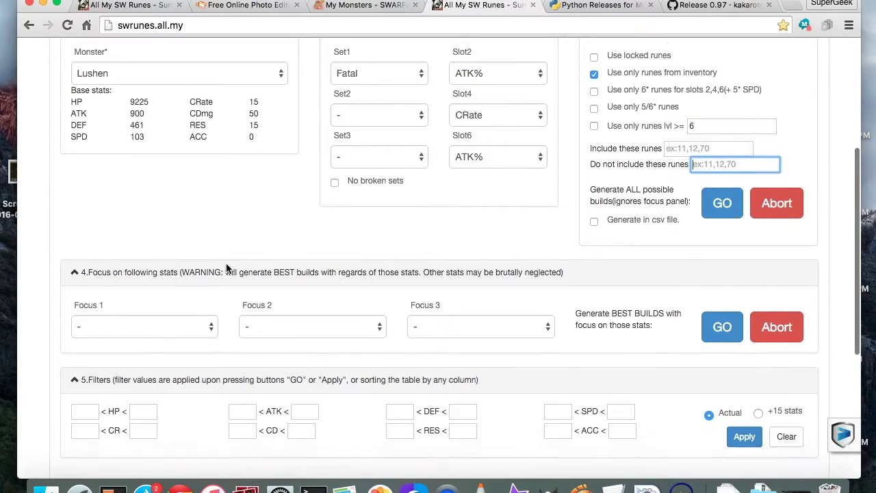
click(208, 250)
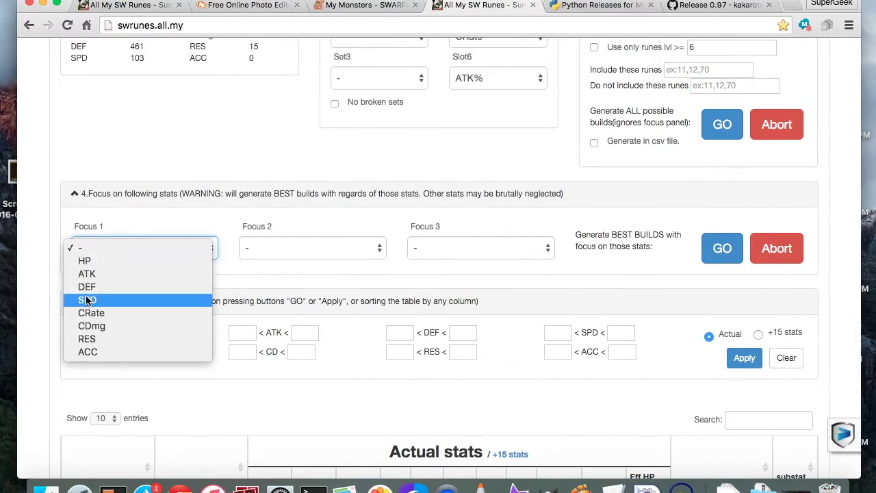
click(93, 327)
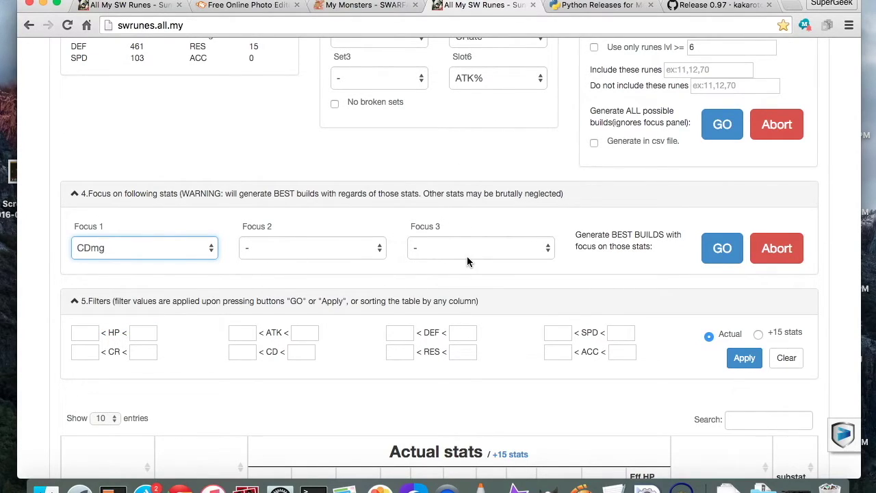
Set the minimum CR filter to 85, base the filters on +15 stats, and show +15 stats in the results table.
scroll(492, 287, down, 5)
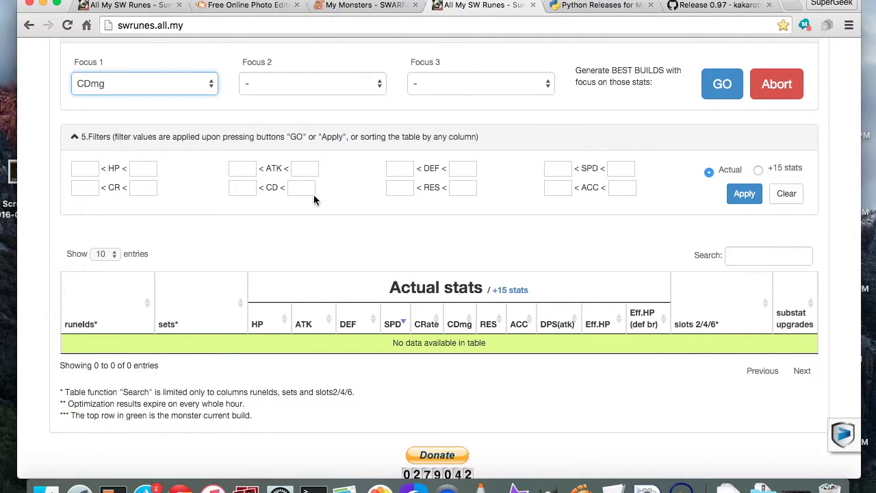
click(79, 191)
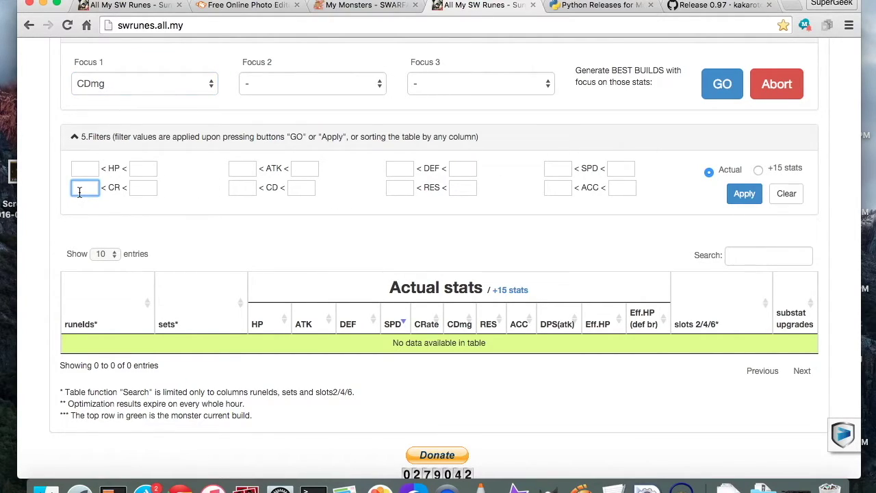
text(85)
click(761, 172)
scroll(577, 248, up, 2)
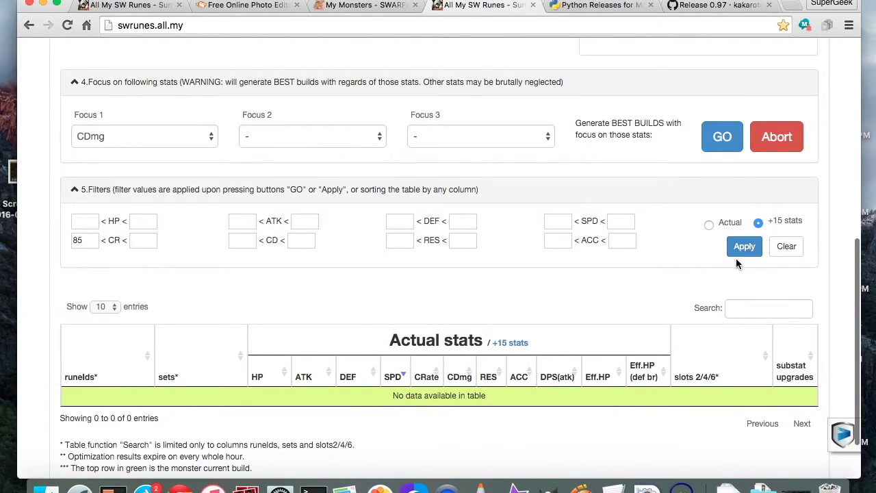
click(512, 342)
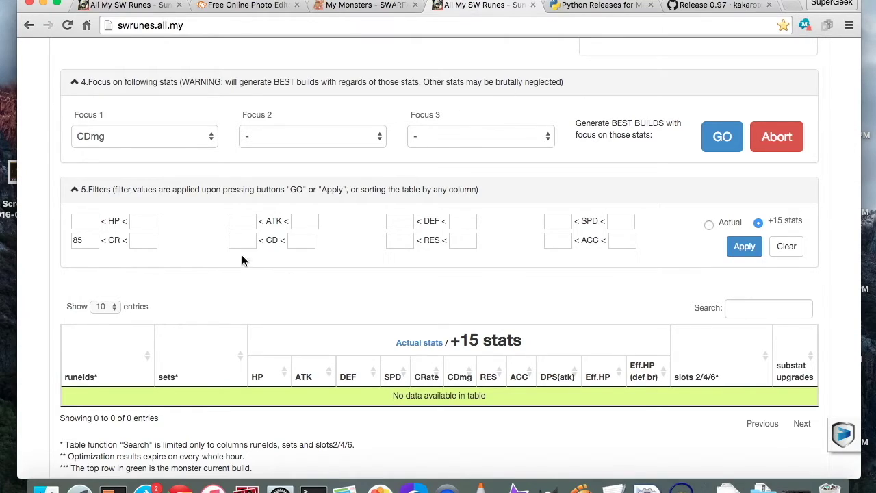
Generate the best Lushen builds with focus on the chosen CDmg stat.
scroll(245, 260, up, 10)
scroll(557, 291, down, 5)
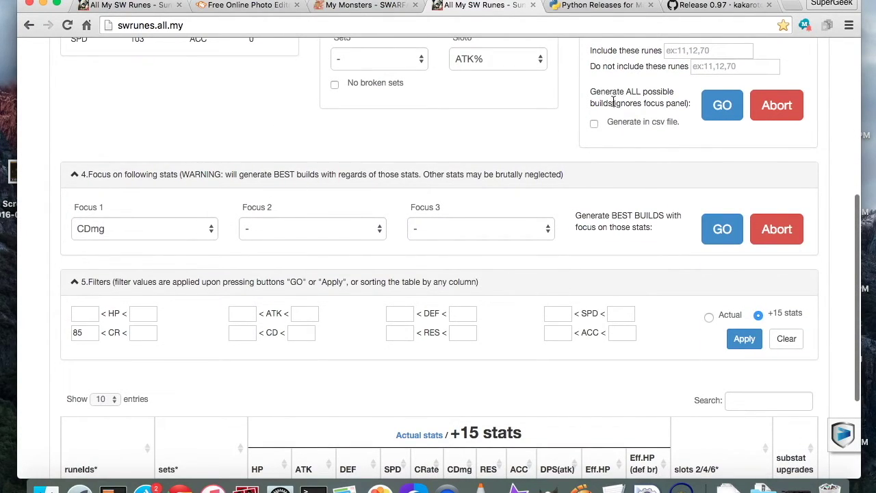
click(726, 236)
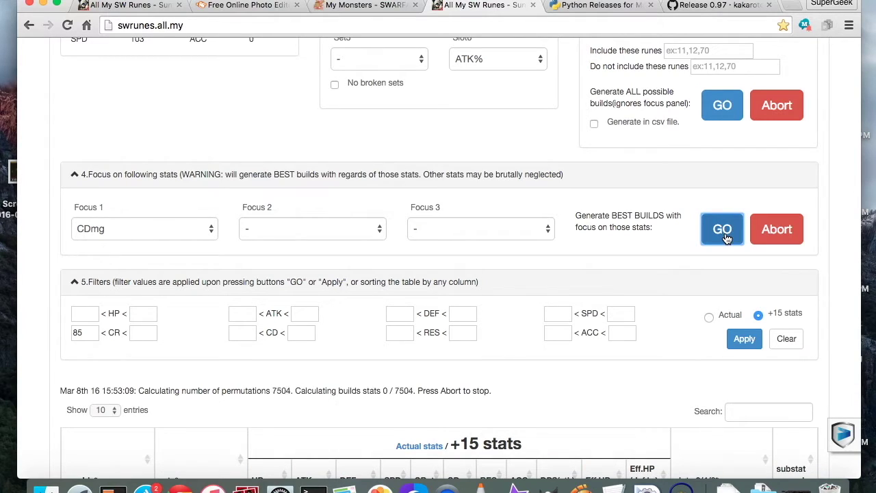
scroll(504, 342, down, 4)
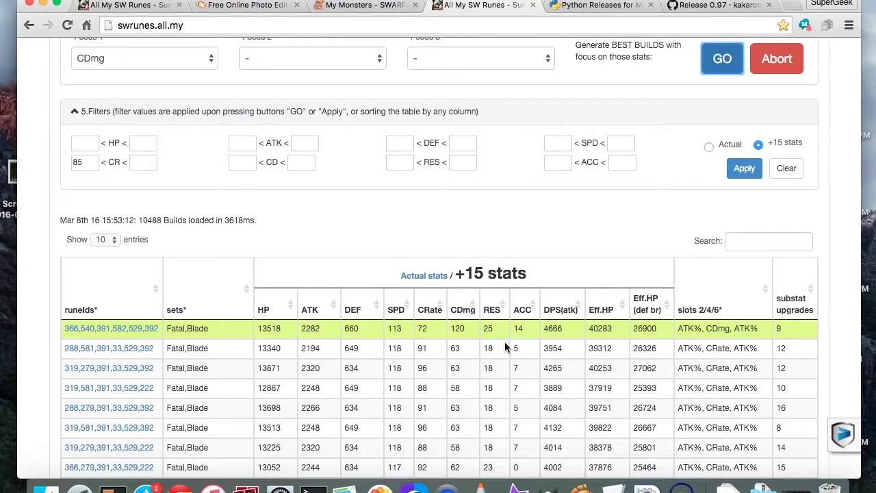
scroll(504, 341, down, 4)
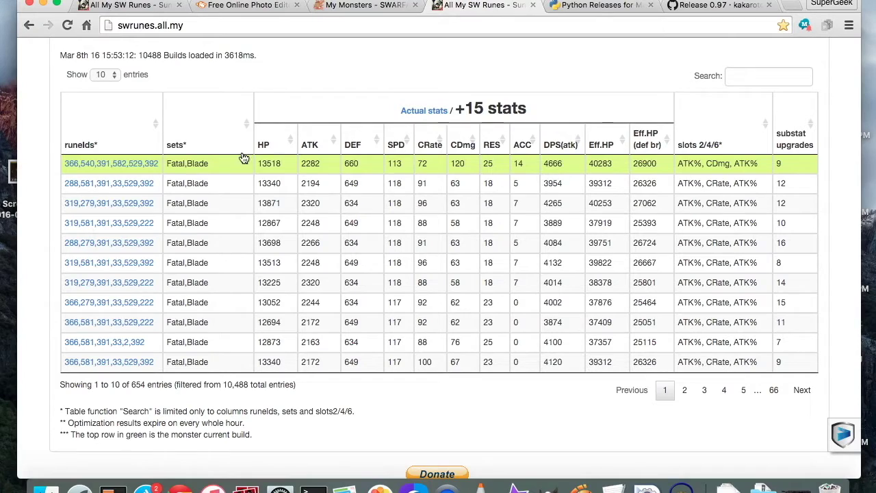
Compare the generated builds by sorting them in descending order of HP, ATK, DEF, SPD and CRate in turn.
click(266, 150)
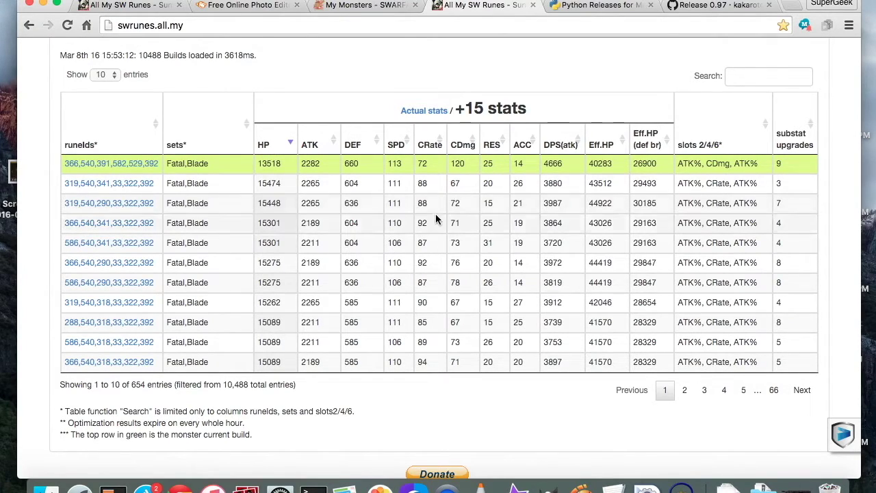
click(332, 144)
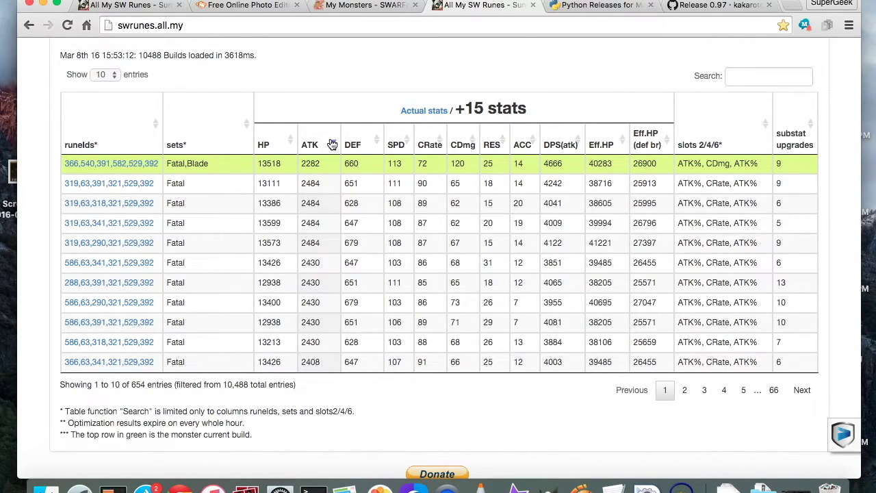
click(374, 144)
click(397, 147)
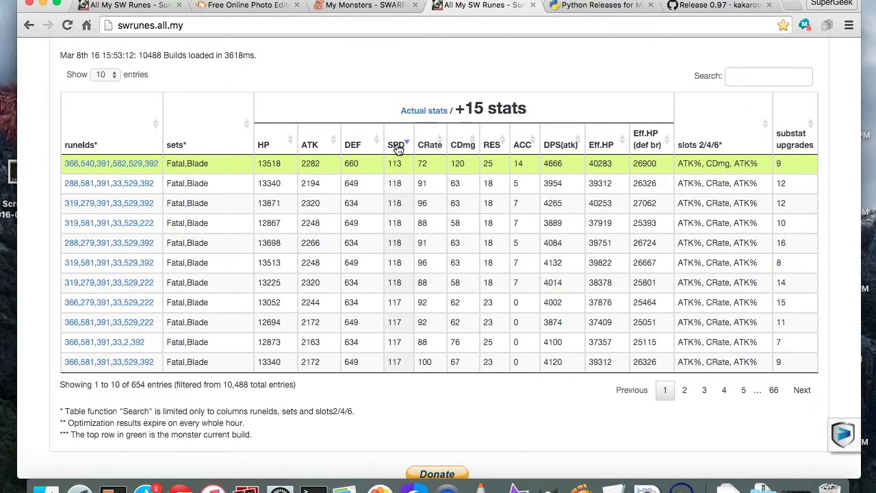
click(426, 150)
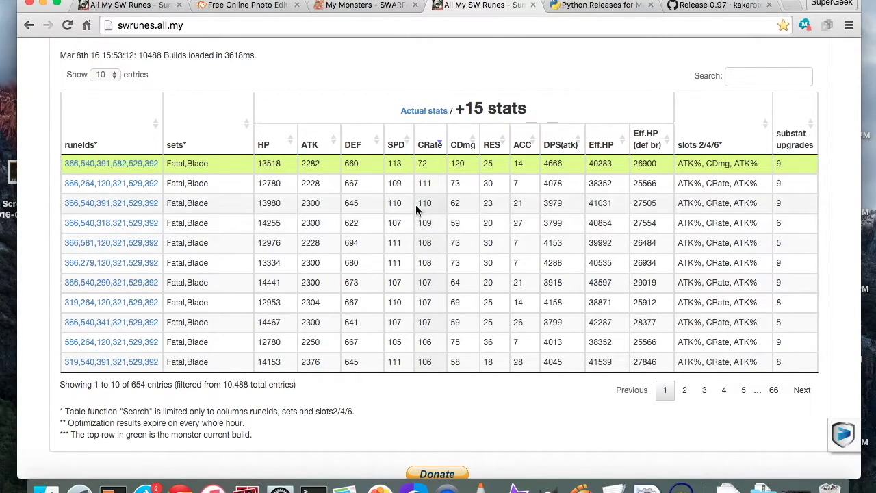
Sort the builds by ascending CRate and by descending CDmg to compare their critical stats.
scroll(452, 178, up, 3)
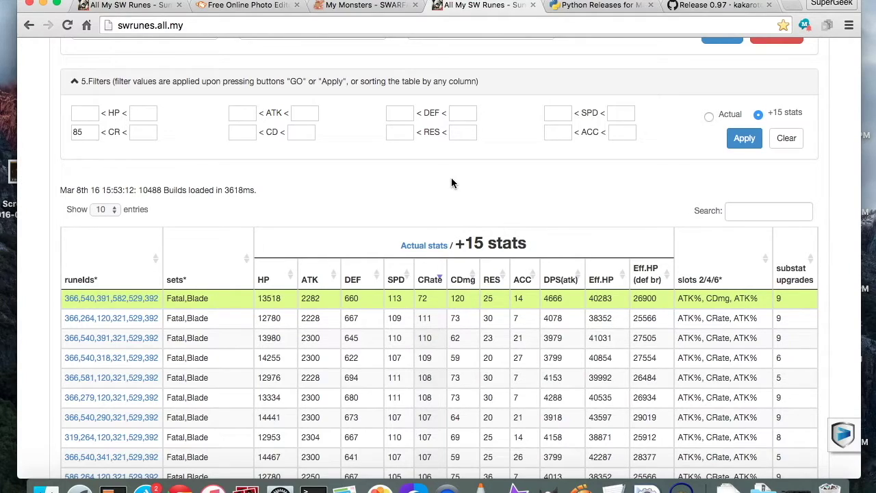
scroll(452, 182, down, 1)
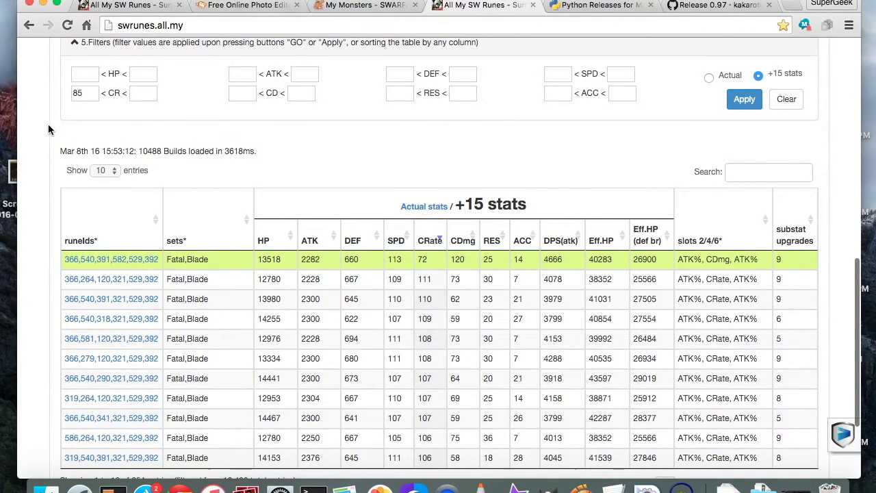
click(425, 240)
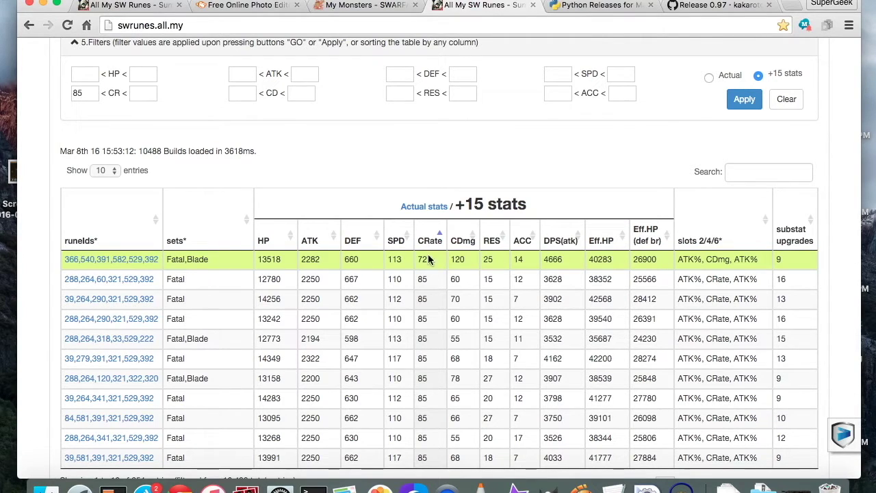
scroll(453, 321, down, 2)
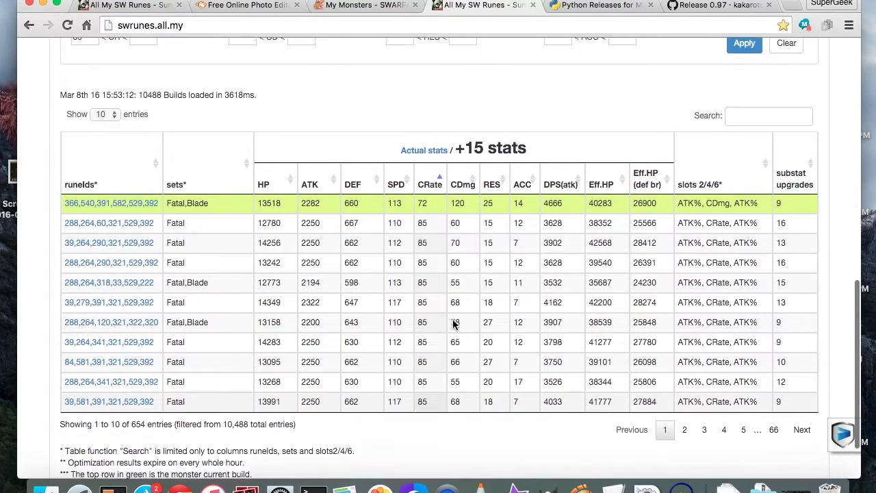
scroll(452, 322, up, 3)
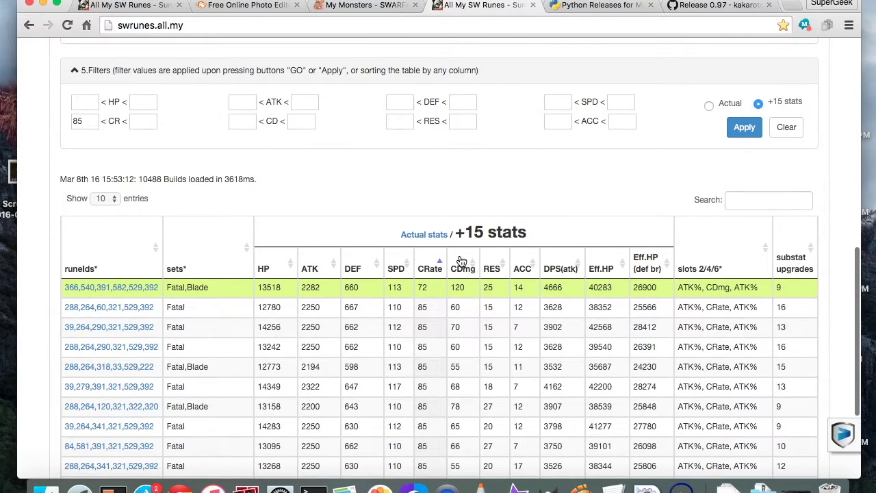
click(462, 264)
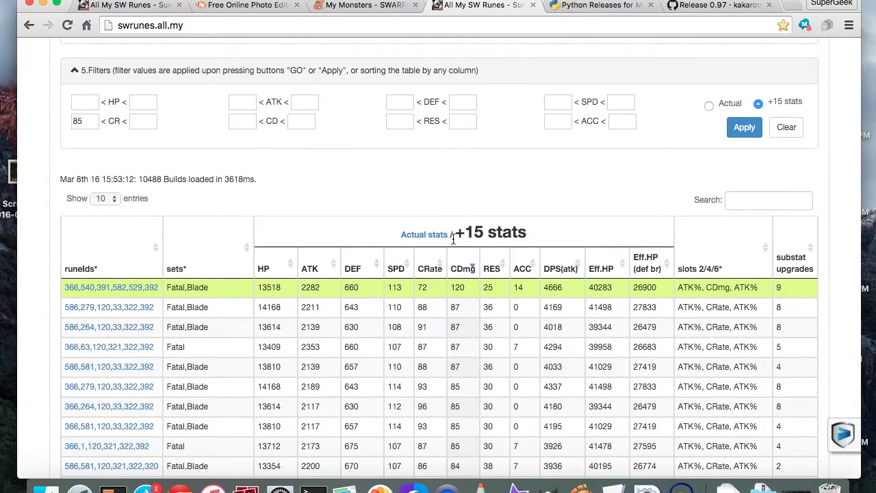
scroll(452, 239, down, 4)
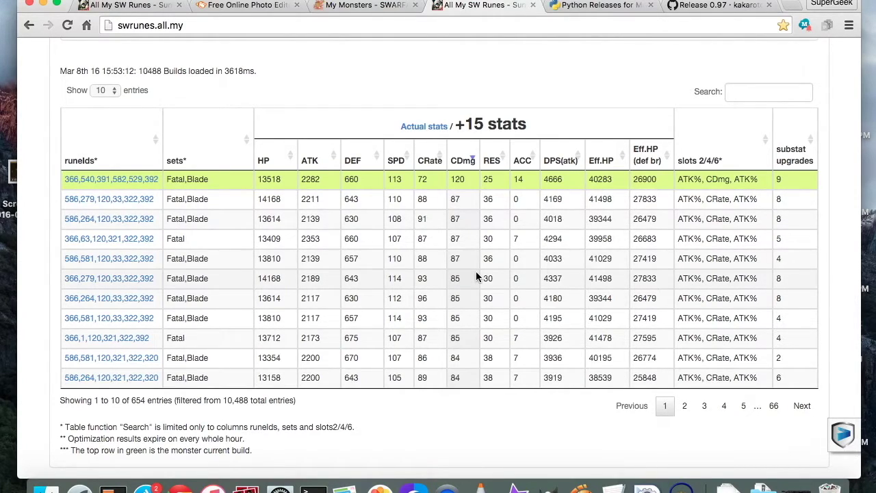
scroll(477, 275, up, 6)
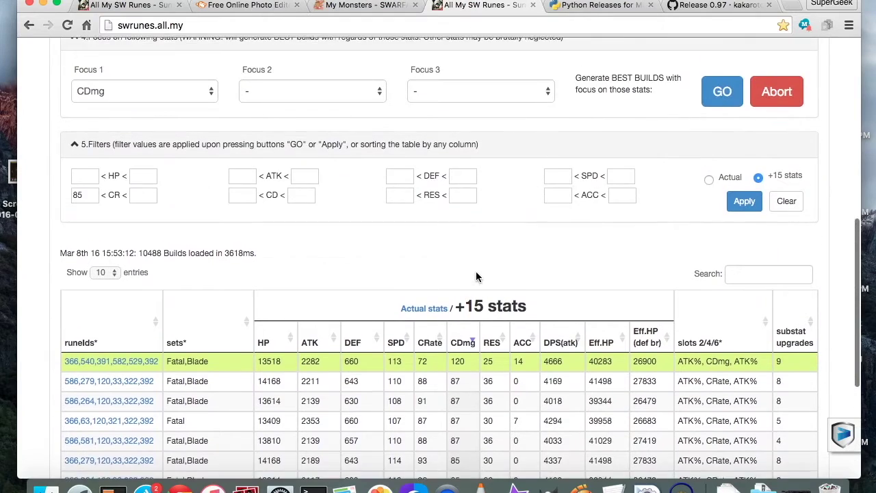
Sort the builds by descending ATK and apply an additional minimum CD filter of 80.
scroll(477, 276, down, 1)
scroll(411, 279, down, 2)
click(328, 282)
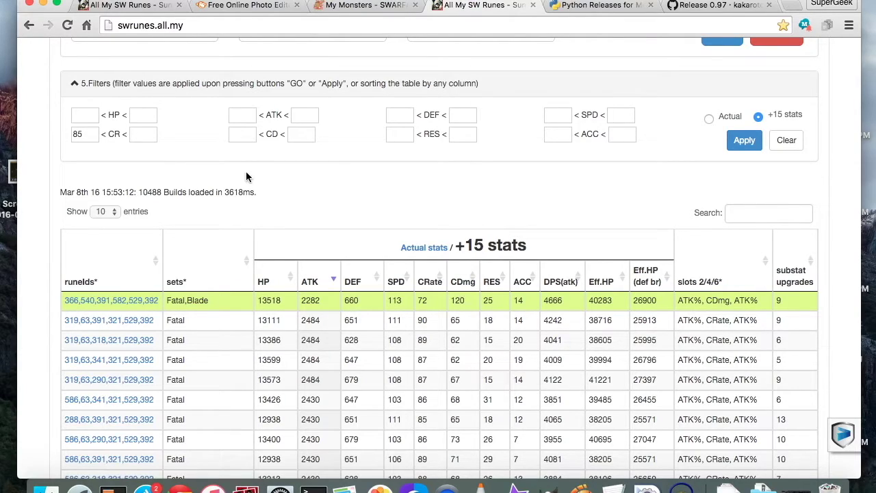
click(243, 135)
text(80)
click(740, 146)
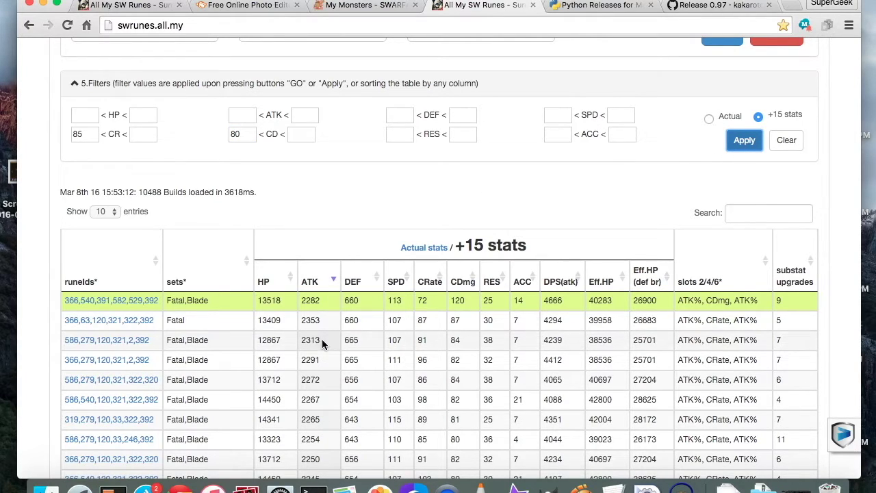
scroll(322, 338, down, 3)
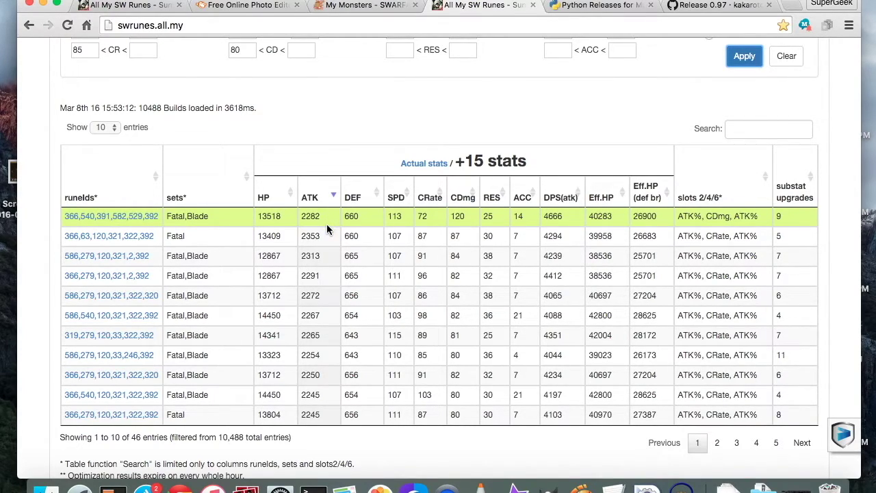
scroll(326, 224, up, 2)
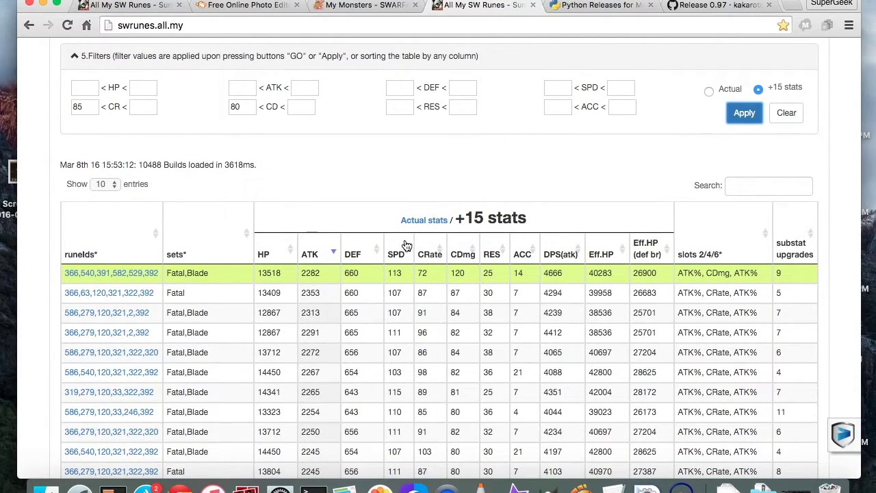
scroll(365, 295, down, 4)
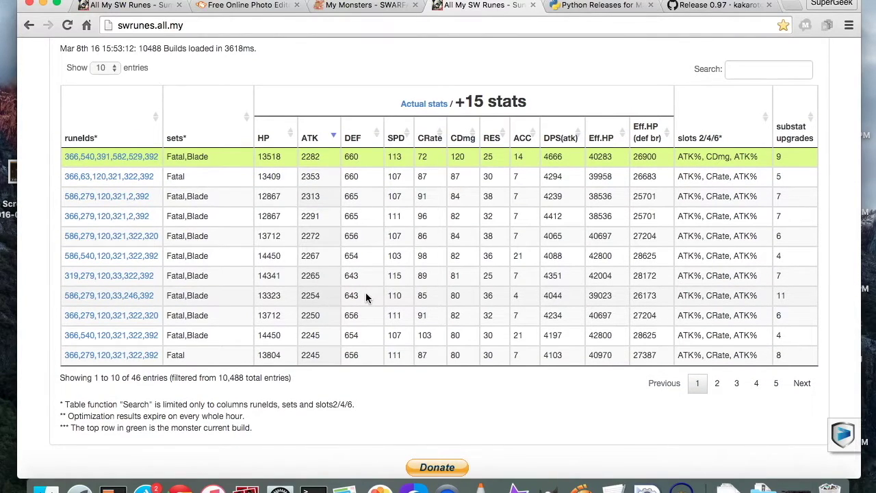
scroll(366, 293, up, 15)
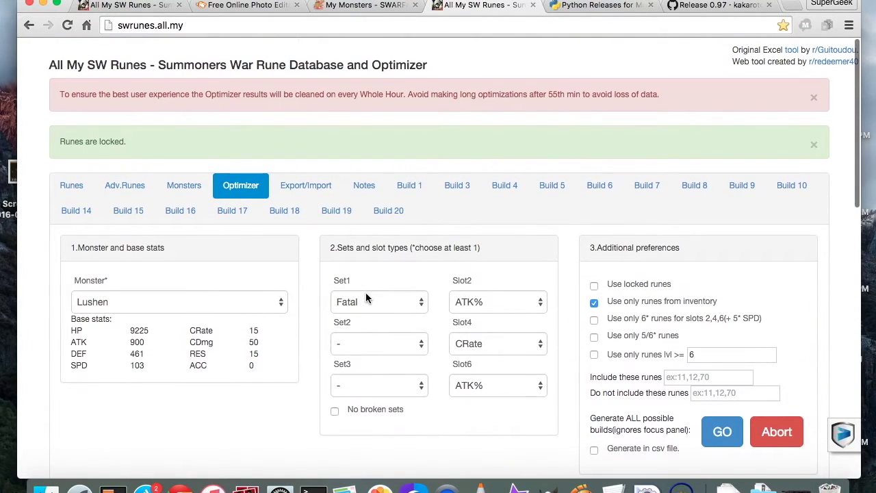